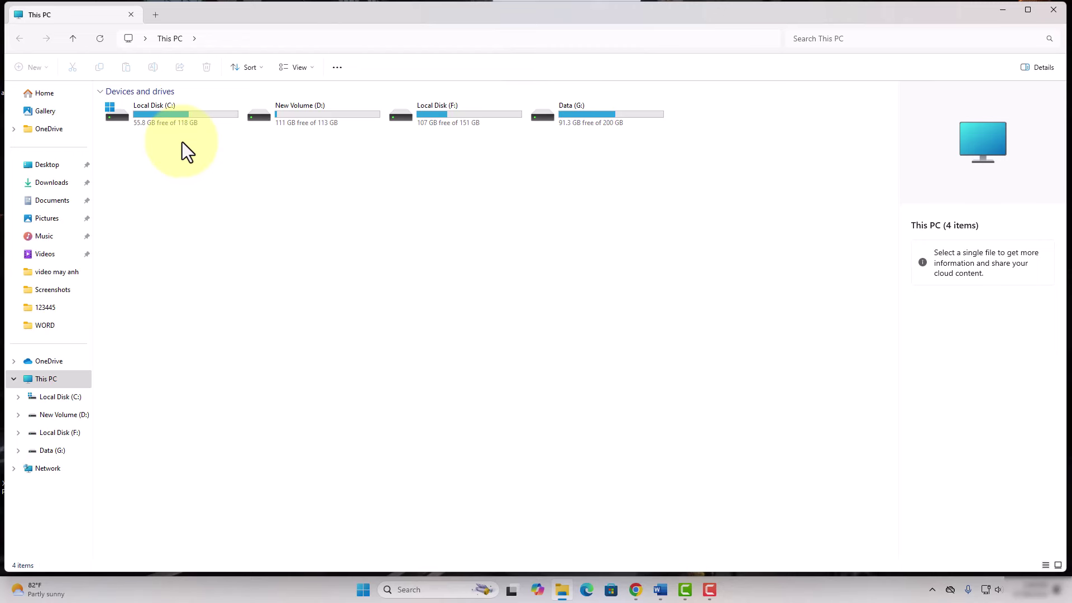
Move the WinRAR archive "GIÁO ÁN VÀ KHBD CONG NGHỆ 5 KNTT" from the Downloads folder to the Recycle Bin.
{"action": "left_click", "coordinate": [46, 192]}
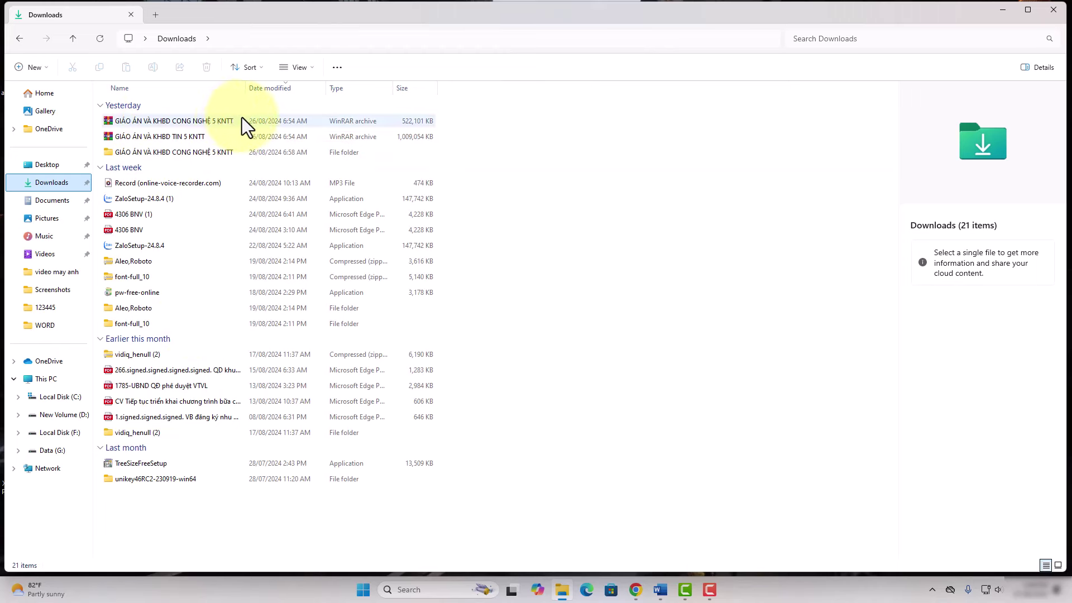
{"action": "left_click", "coordinate": [176, 120]}
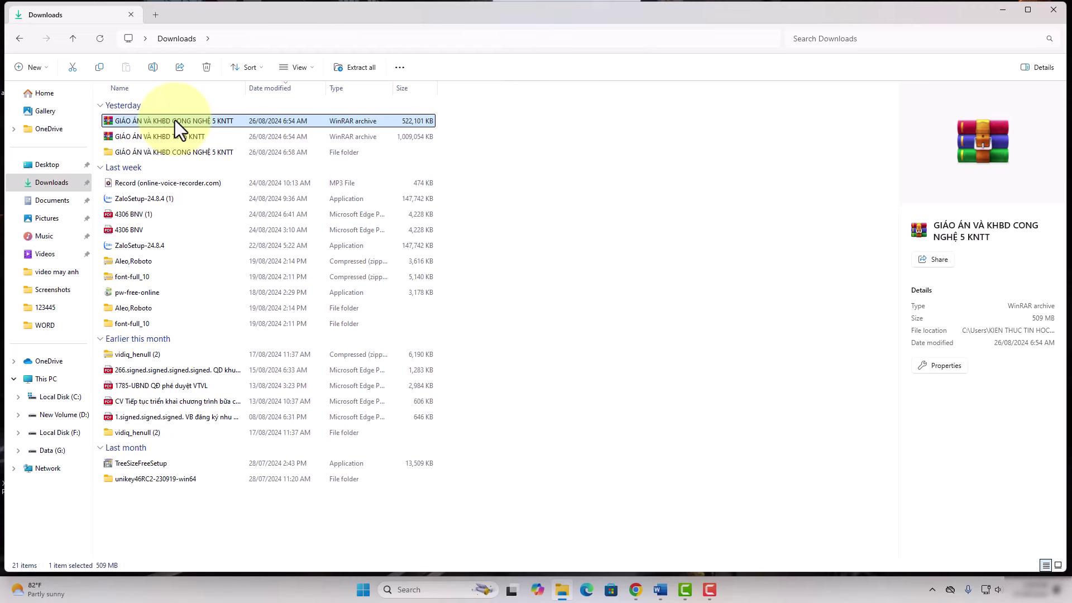
{"action": "key", "text": "Delete"}
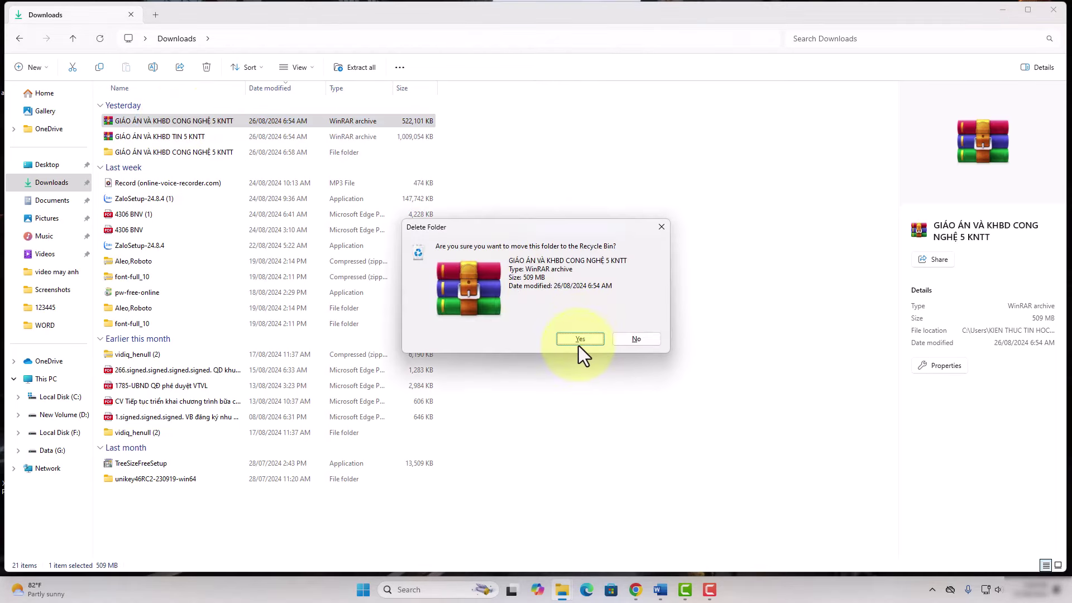
{"action": "left_click", "coordinate": [581, 339]}
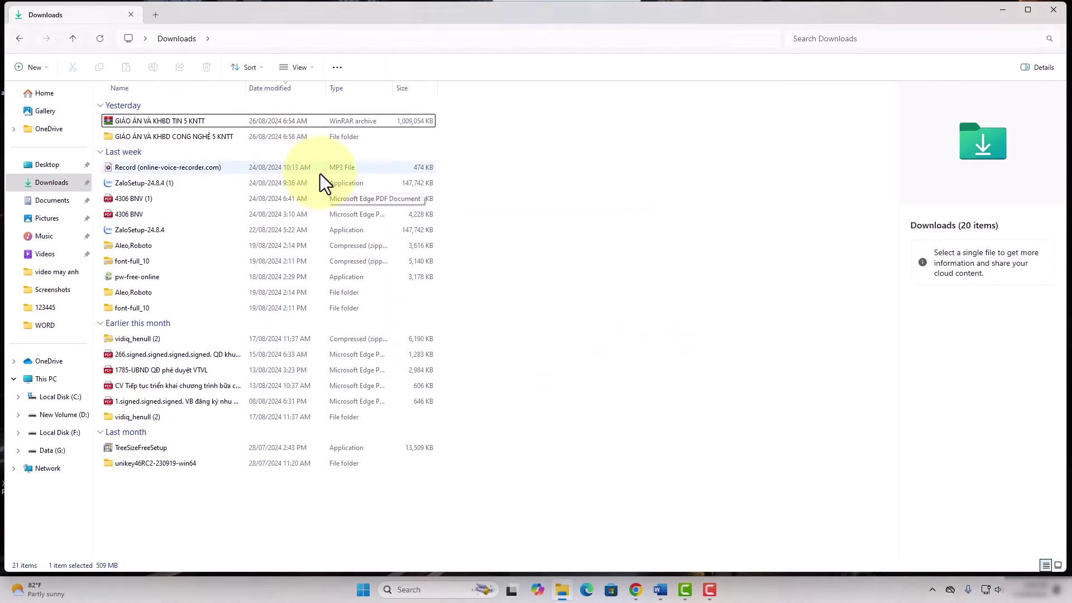
Move all items dated Yesterday and Last week from Downloads to the Recycle Bin, and close the folder window.
{"action": "left_click", "coordinate": [170, 120]}
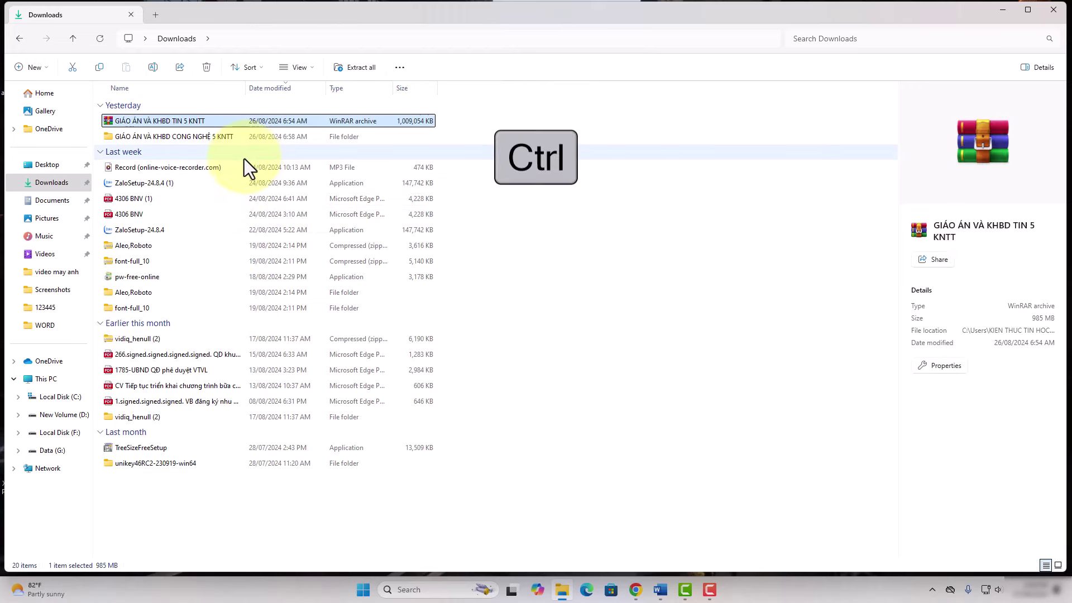
{"action": "left_click", "coordinate": [192, 140], "text": "ctrl"}
{"action": "left_click", "coordinate": [181, 170], "text": "ctrl"}
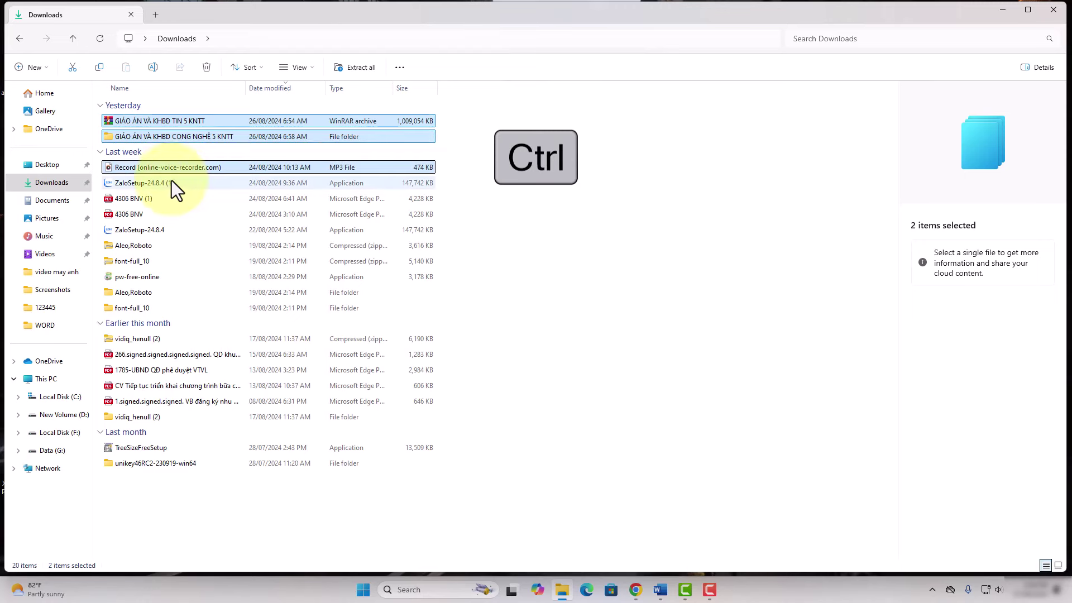
{"action": "left_click", "coordinate": [155, 184], "text": "ctrl"}
{"action": "left_click", "coordinate": [130, 199], "text": "ctrl"}
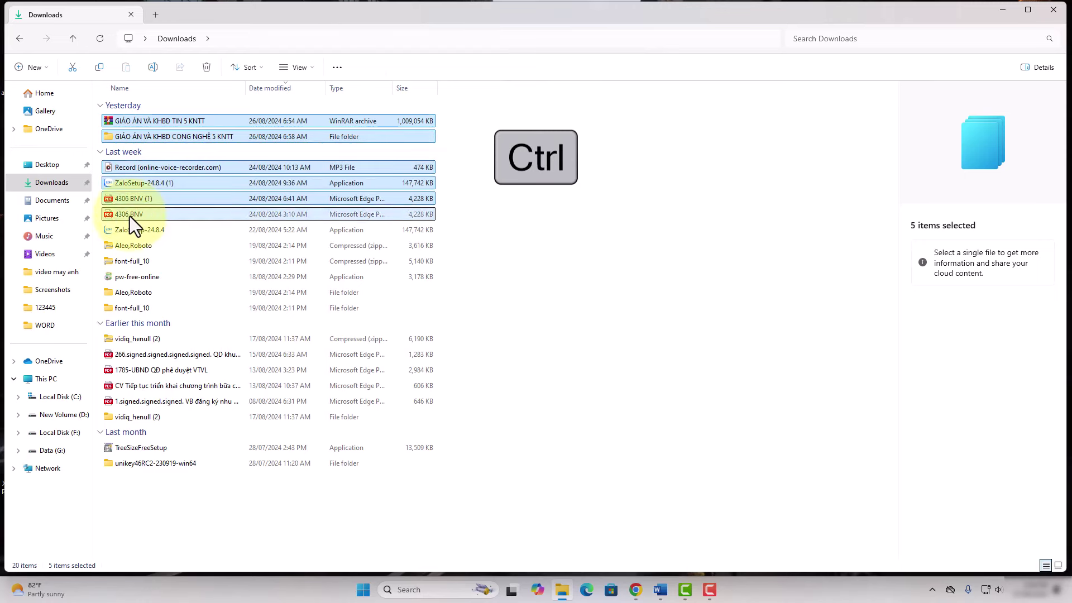
{"action": "left_click", "coordinate": [130, 215], "text": "ctrl"}
{"action": "left_click", "coordinate": [146, 231], "text": "ctrl"}
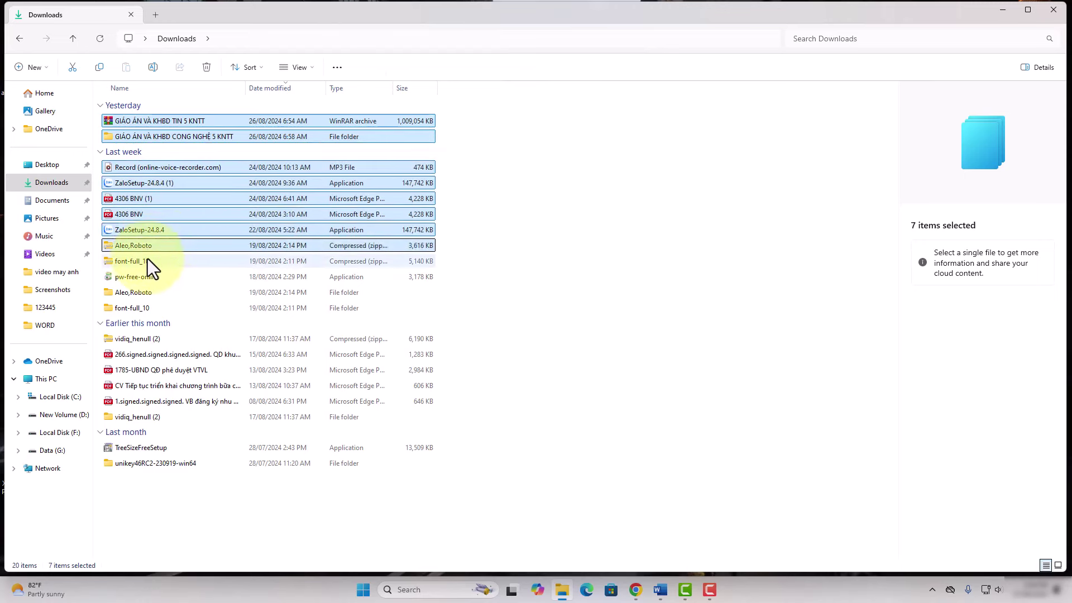
{"action": "left_click", "coordinate": [143, 246], "text": "ctrl"}
{"action": "left_click", "coordinate": [137, 262], "text": "ctrl"}
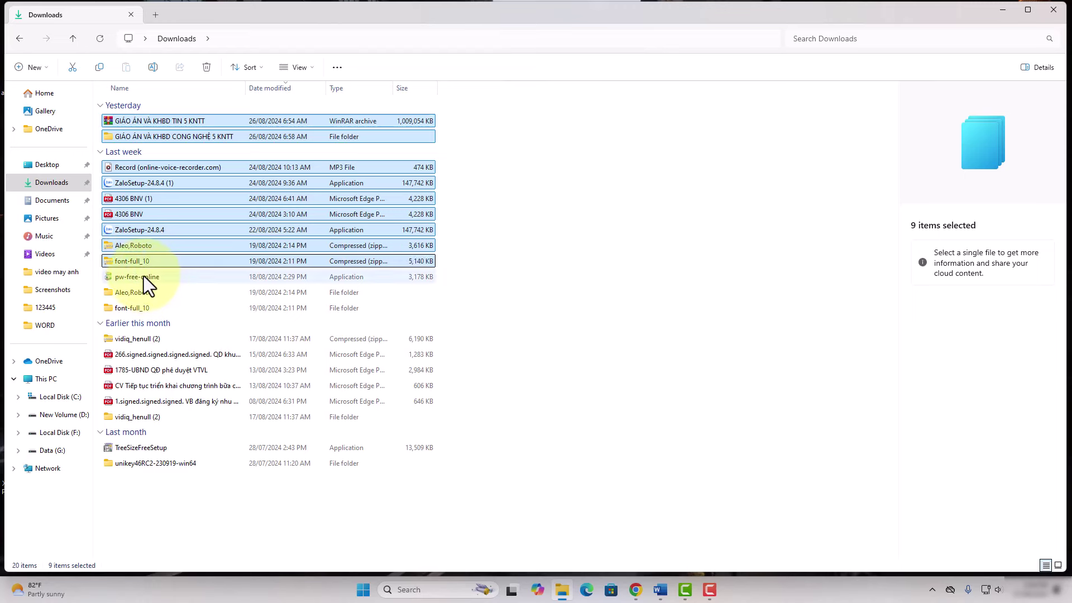
{"action": "left_click", "coordinate": [143, 276], "text": "ctrl"}
{"action": "left_click", "coordinate": [152, 294], "text": "ctrl"}
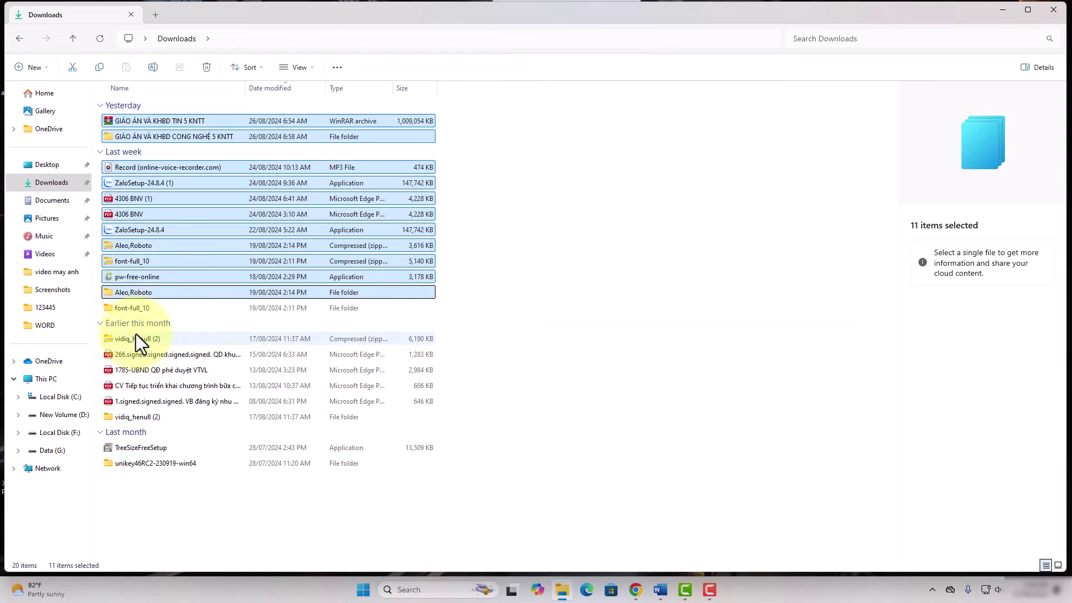
{"action": "left_click", "coordinate": [128, 308], "text": "ctrl"}
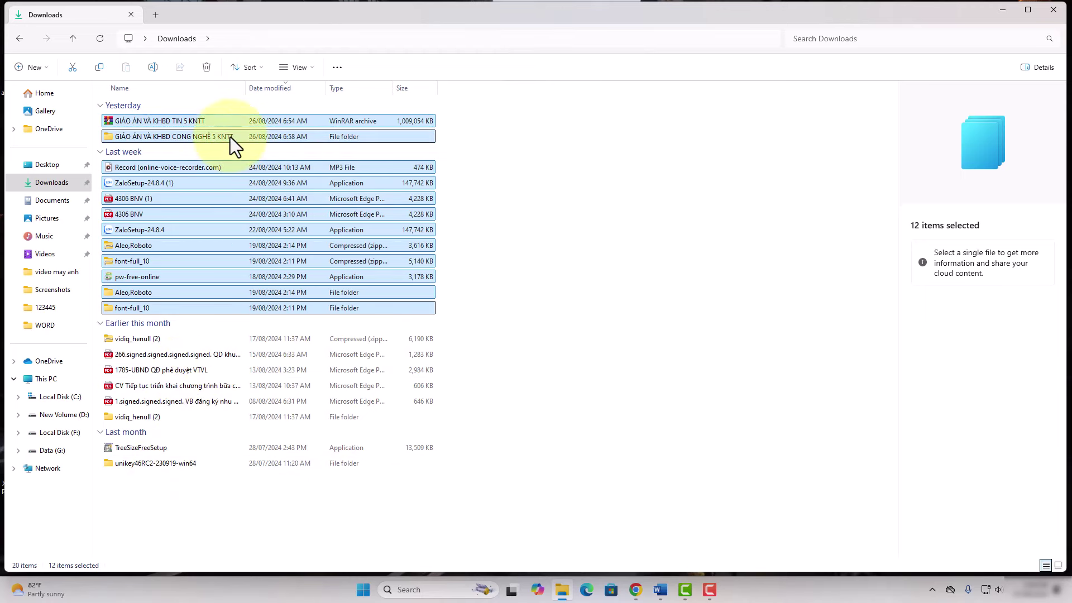
{"action": "key", "text": "Delete"}
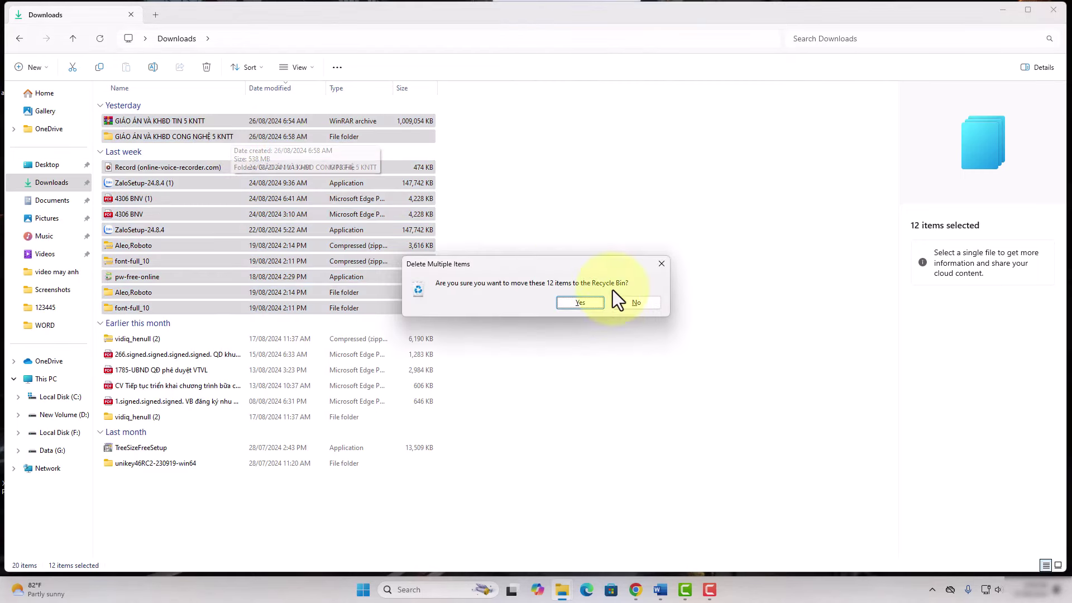
{"action": "left_click", "coordinate": [575, 302]}
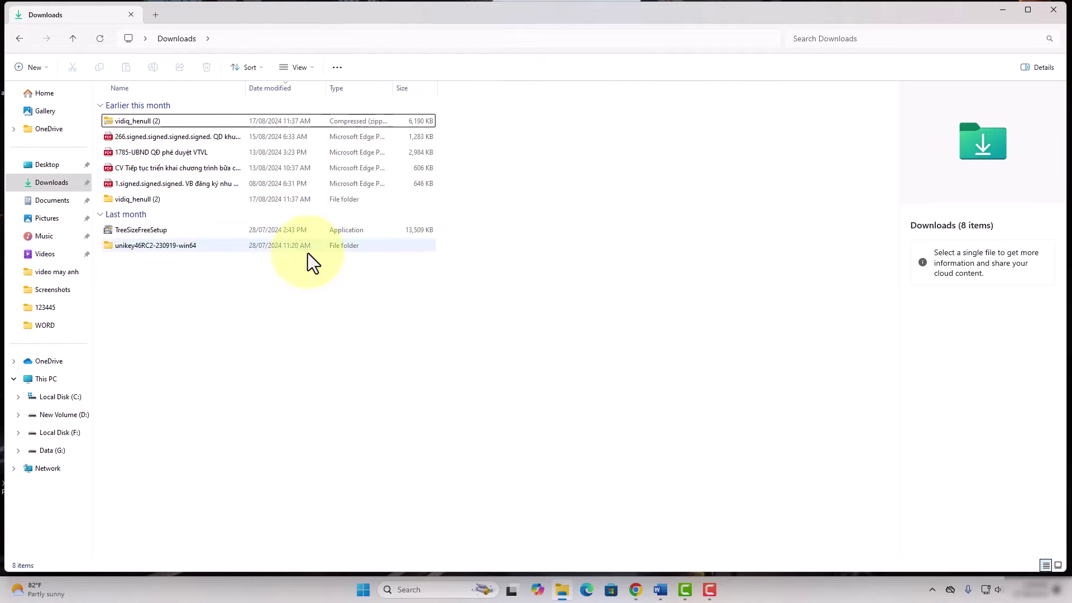
{"action": "left_click", "coordinate": [1056, 10]}
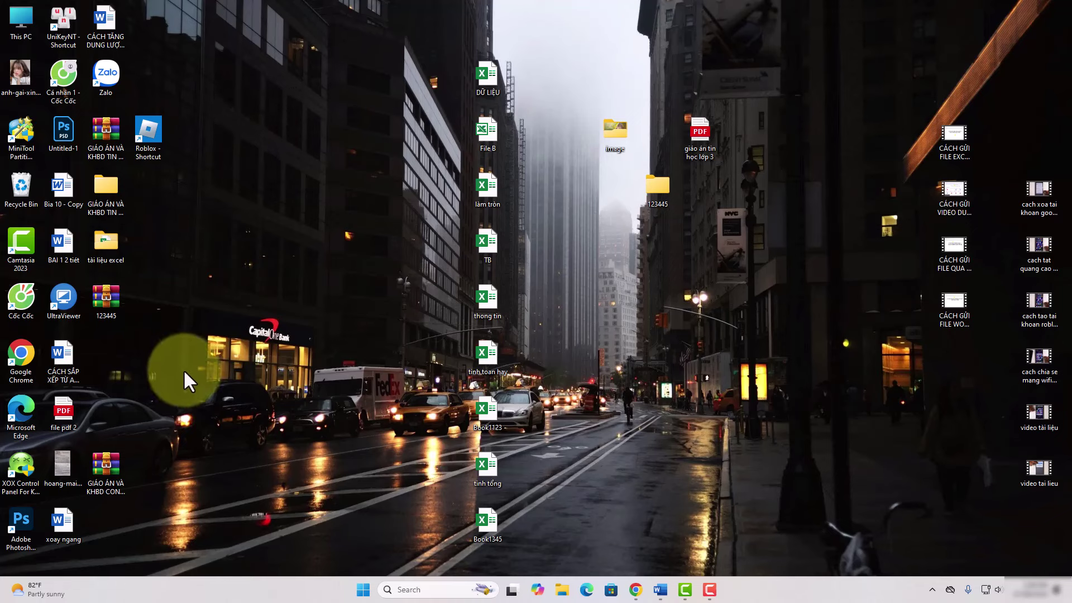
Move the WinRAR archive 123445 from the desktop to the Recycle Bin.
{"action": "left_click", "coordinate": [111, 297]}
{"action": "key", "text": "Delete"}
{"action": "left_click", "coordinate": [568, 344]}
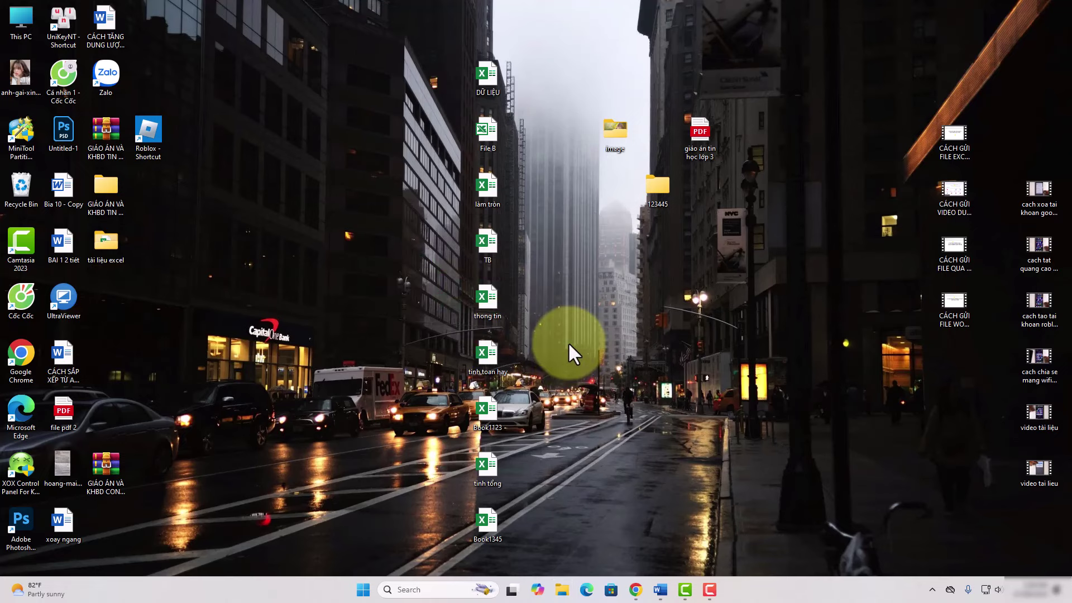
Move the whole column of nine Excel files, from DỮ LIỆU to Book1345, from the desktop to the Recycle Bin.
{"action": "left_click_drag", "start_coordinate": [587, 589], "coordinate": [464, 26]}
{"action": "key", "text": "Delete"}
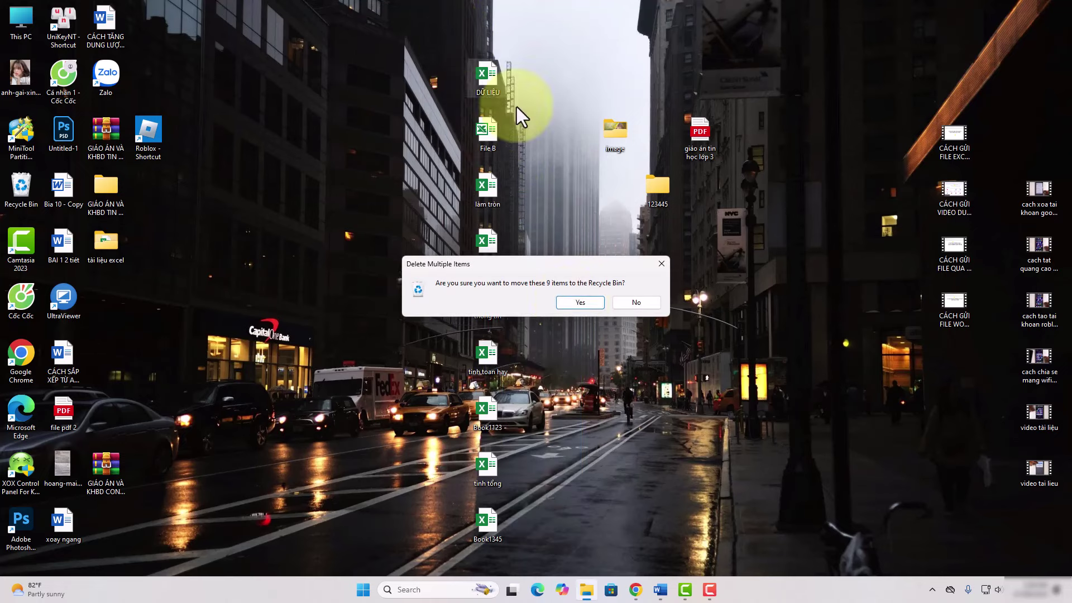
{"action": "left_click", "coordinate": [576, 306]}
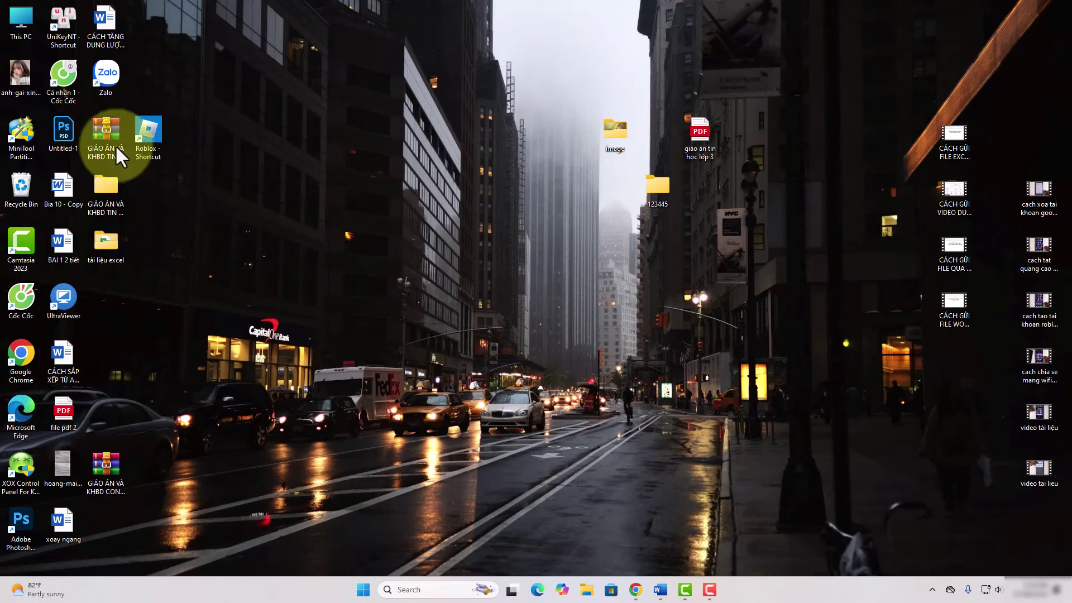
Empty the Recycle Bin, permanently deleting all its items.
{"action": "right_click", "coordinate": [22, 191]}
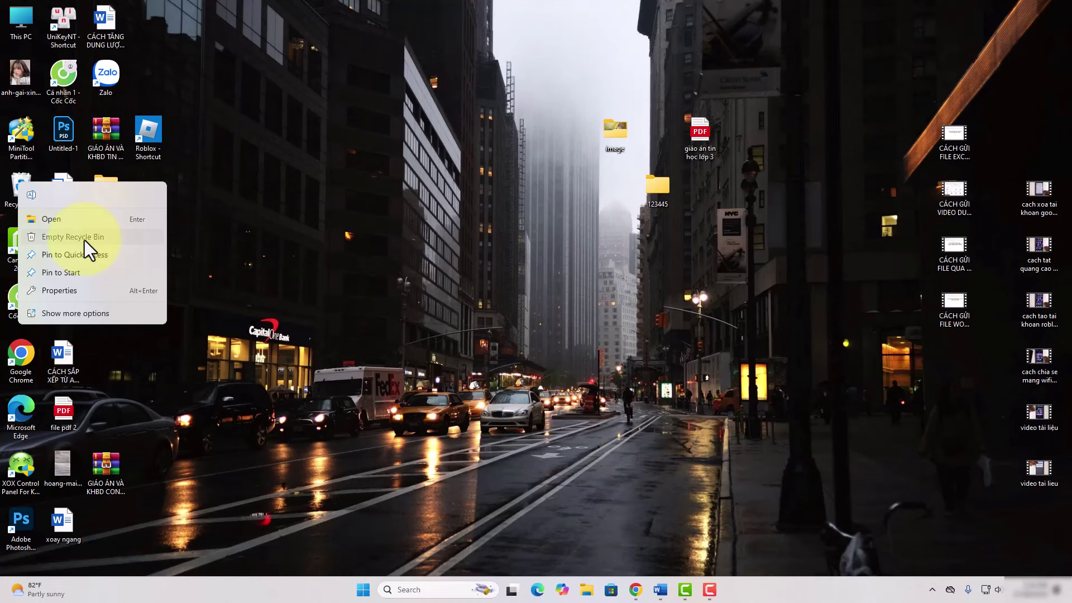
{"action": "left_click", "coordinate": [85, 240]}
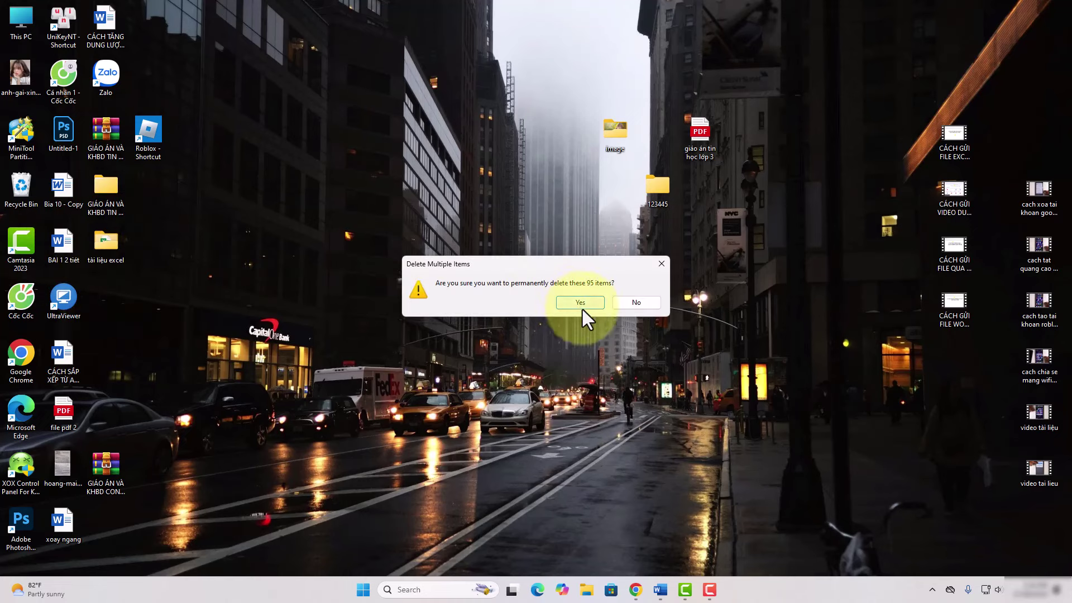
{"action": "left_click", "coordinate": [581, 305]}
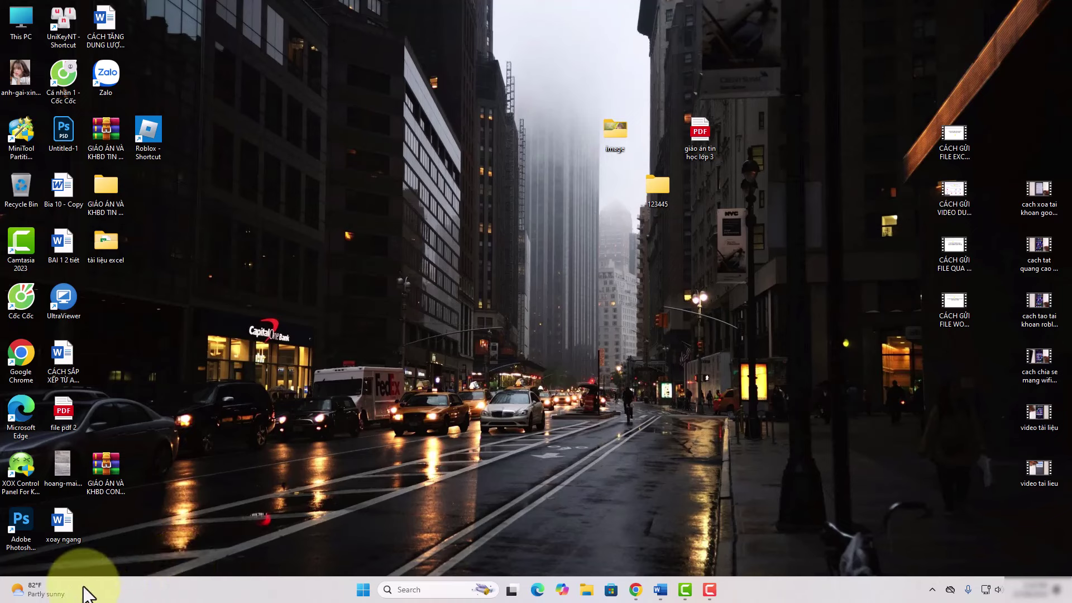
Find and open Disk Cleanup, and scan the C: drive for removable files.
{"action": "left_click", "coordinate": [420, 591]}
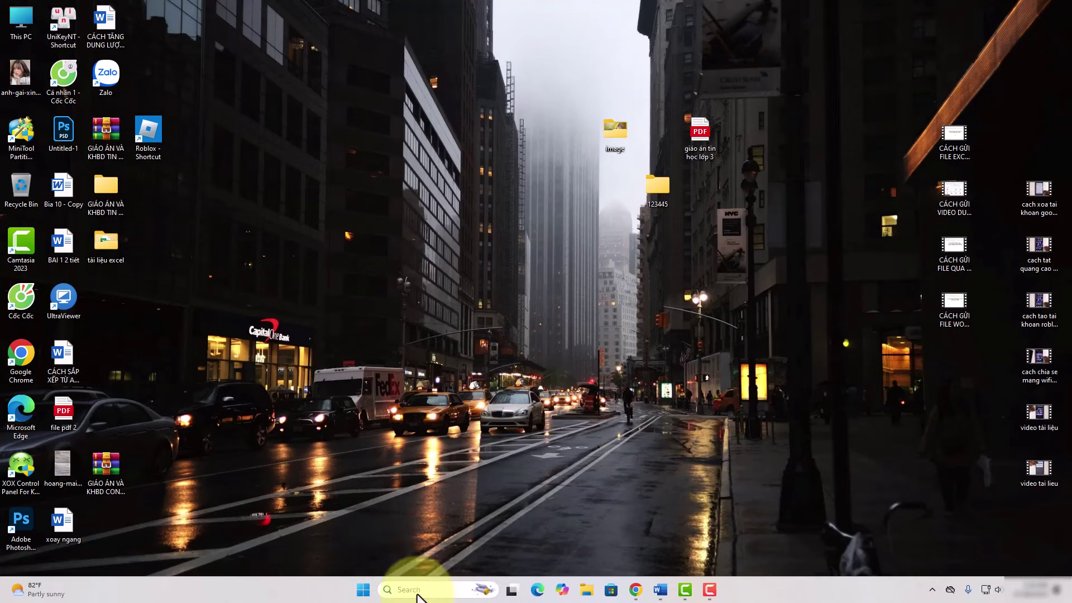
{"action": "type", "text": "DIS"}
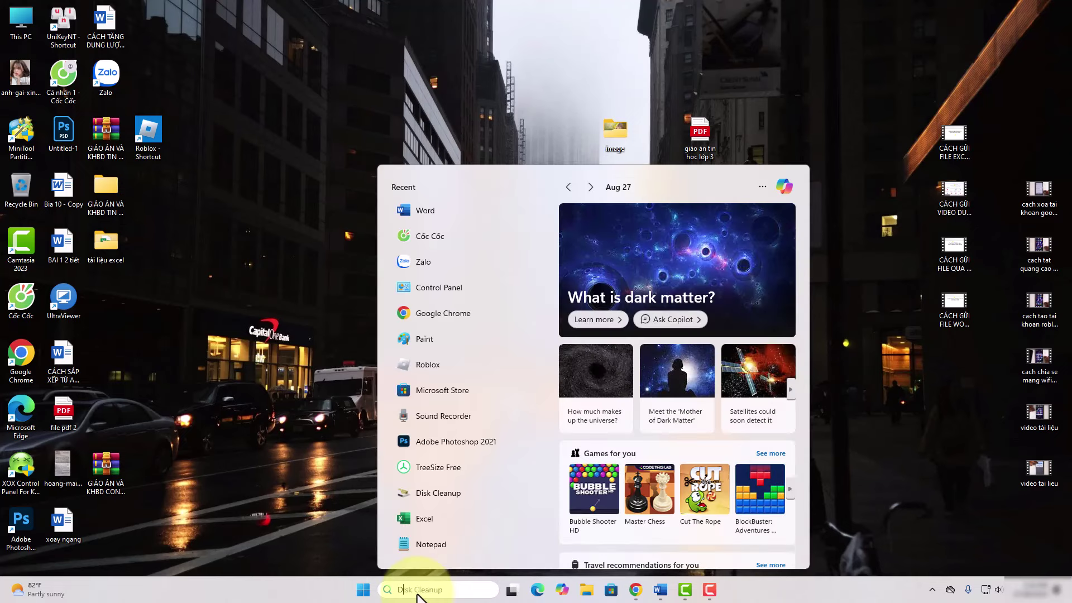
{"action": "type", "text": "K"}
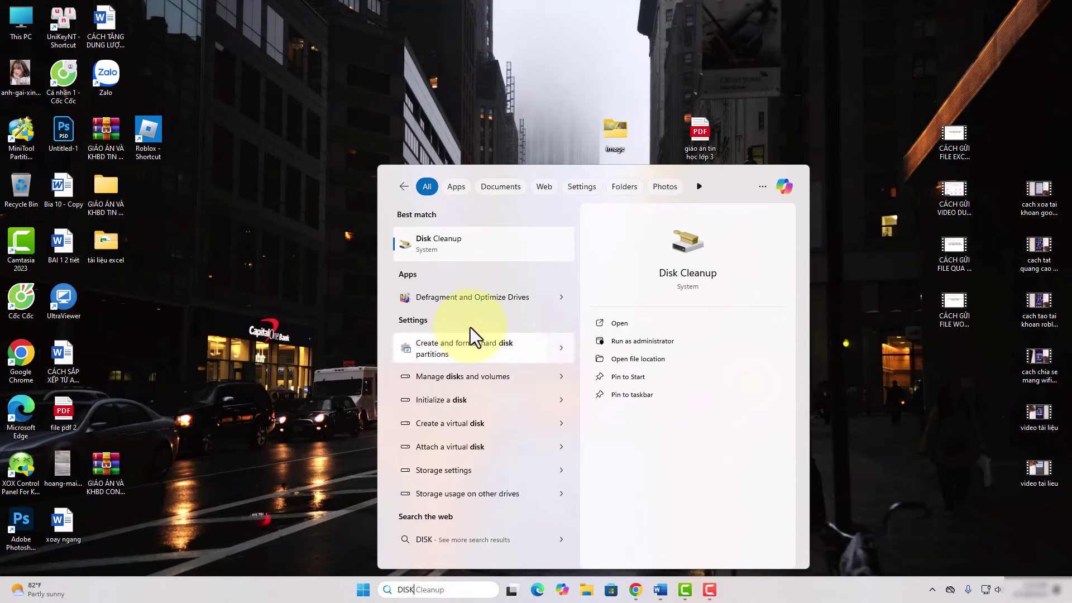
{"action": "left_click", "coordinate": [441, 246]}
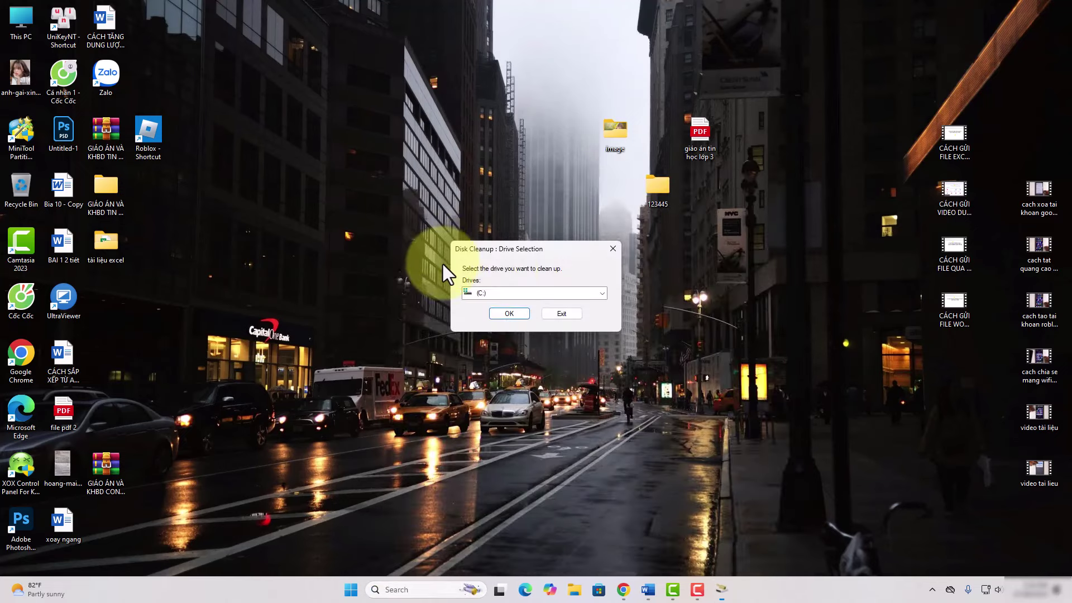
{"action": "left_click", "coordinate": [515, 292]}
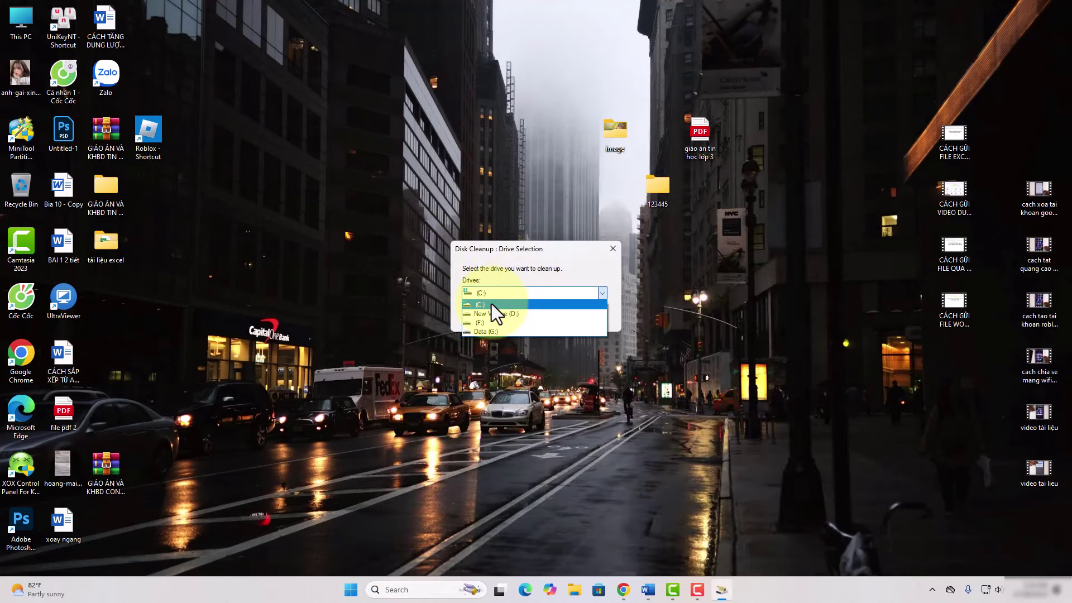
{"action": "left_click", "coordinate": [491, 306]}
{"action": "left_click", "coordinate": [510, 313]}
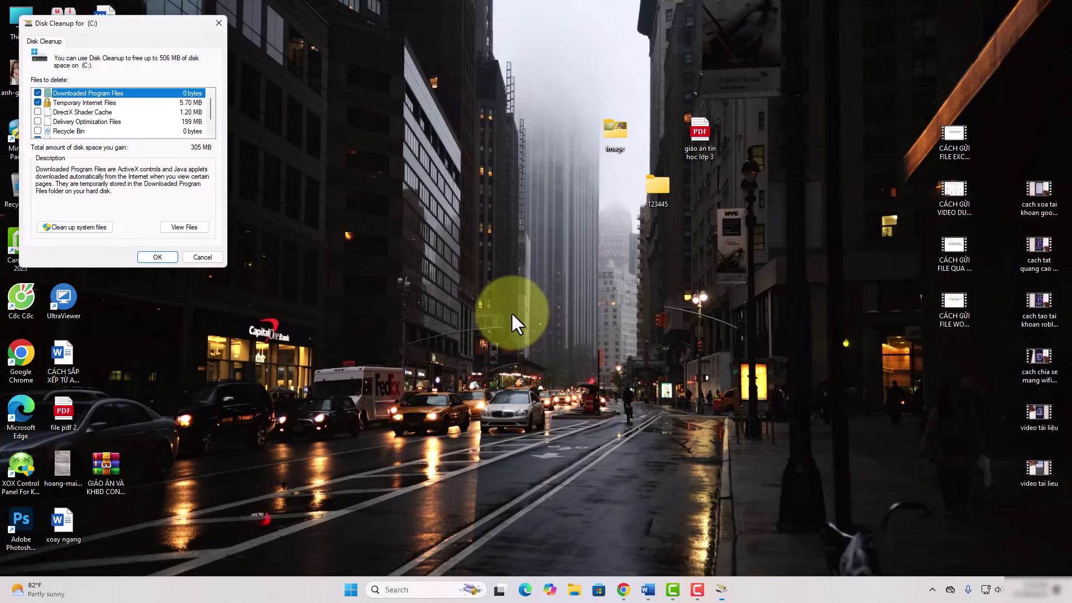
Add Recycle Bin, Delivery Optimization Files and DirectX Shader Cache to the cleanup, exclude Downloaded Program Files, and permanently delete the selected files.
{"action": "left_click_drag", "start_coordinate": [153, 29], "coordinate": [411, 52]}
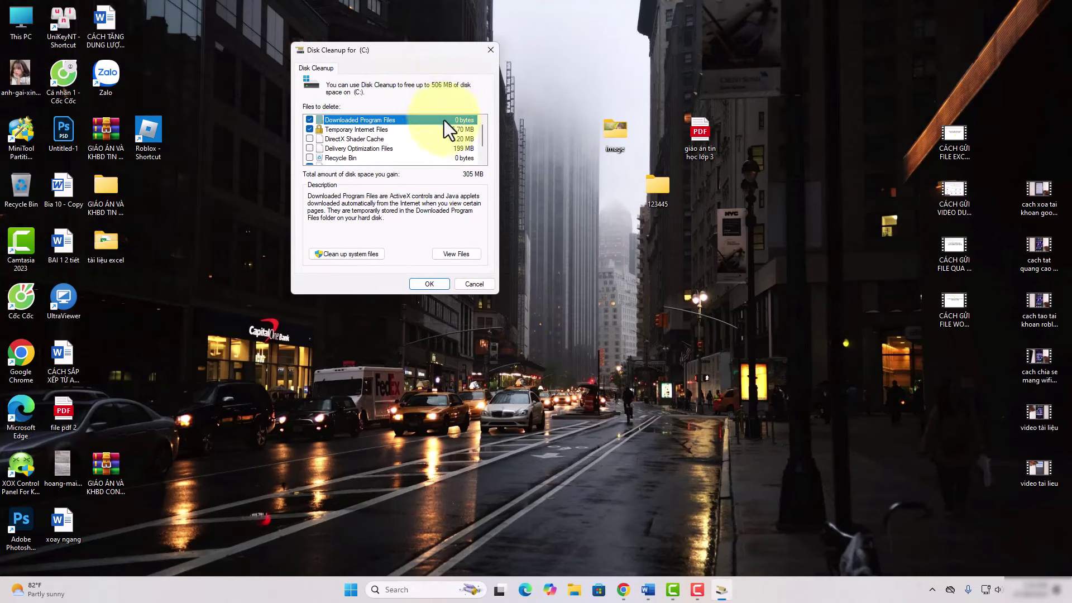
{"action": "left_click_drag", "start_coordinate": [484, 135], "coordinate": [484, 155]}
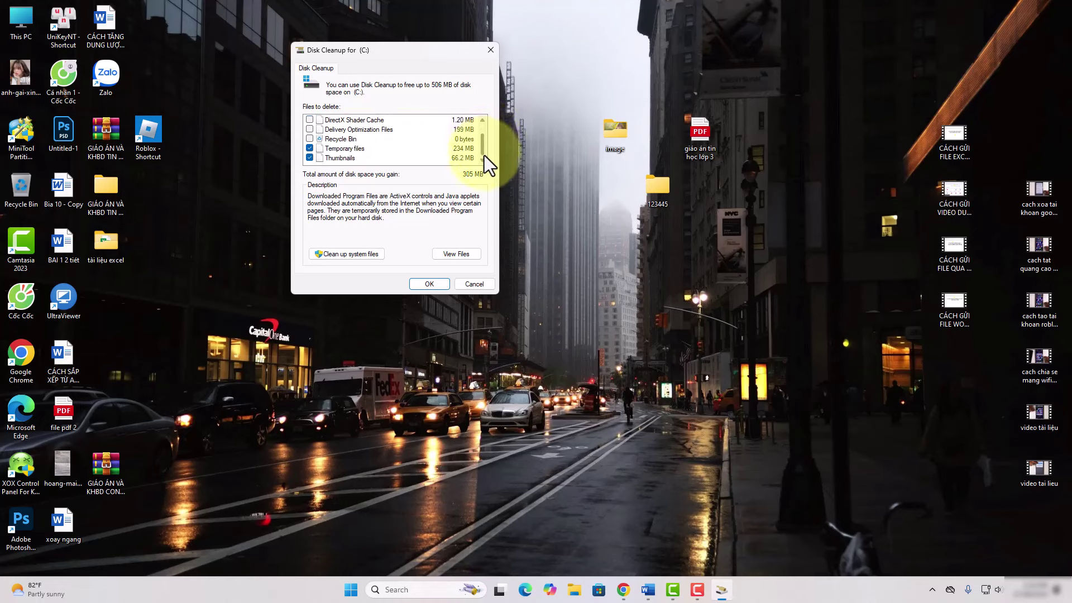
{"action": "left_click", "coordinate": [310, 139]}
{"action": "left_click", "coordinate": [310, 131]}
{"action": "scroll", "coordinate": [322, 140], "scroll_direction": "up", "scroll_amount": 1}
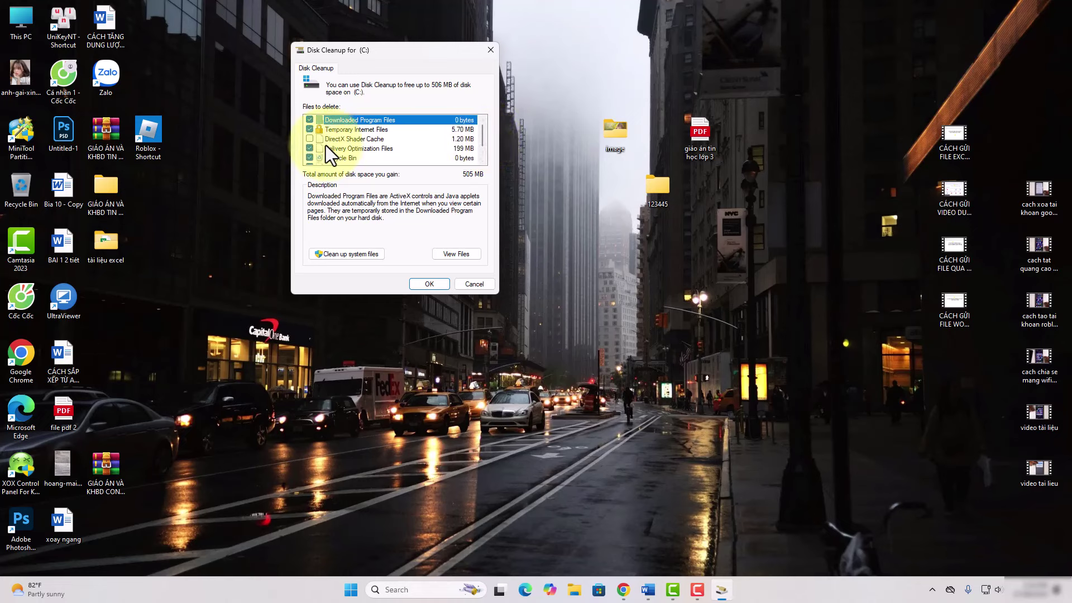
{"action": "left_click", "coordinate": [310, 119]}
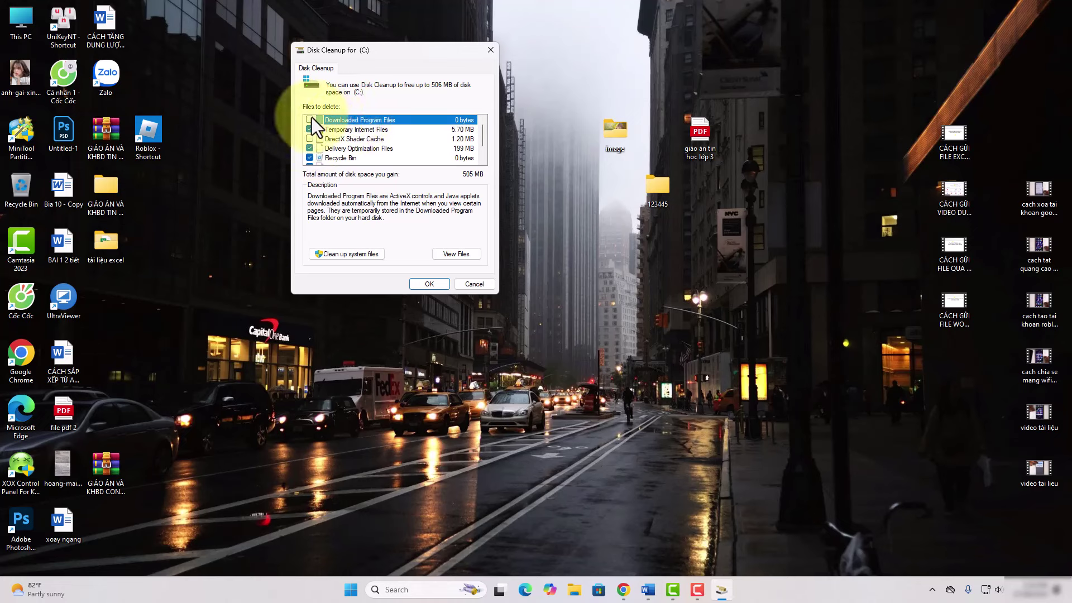
{"action": "left_click", "coordinate": [310, 139]}
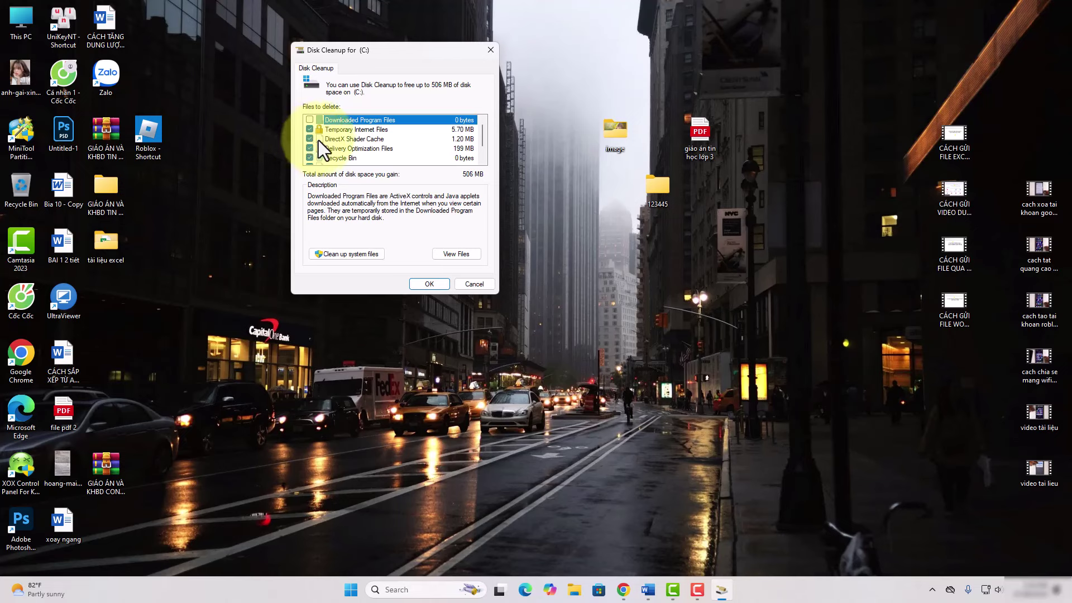
{"action": "left_click", "coordinate": [424, 287]}
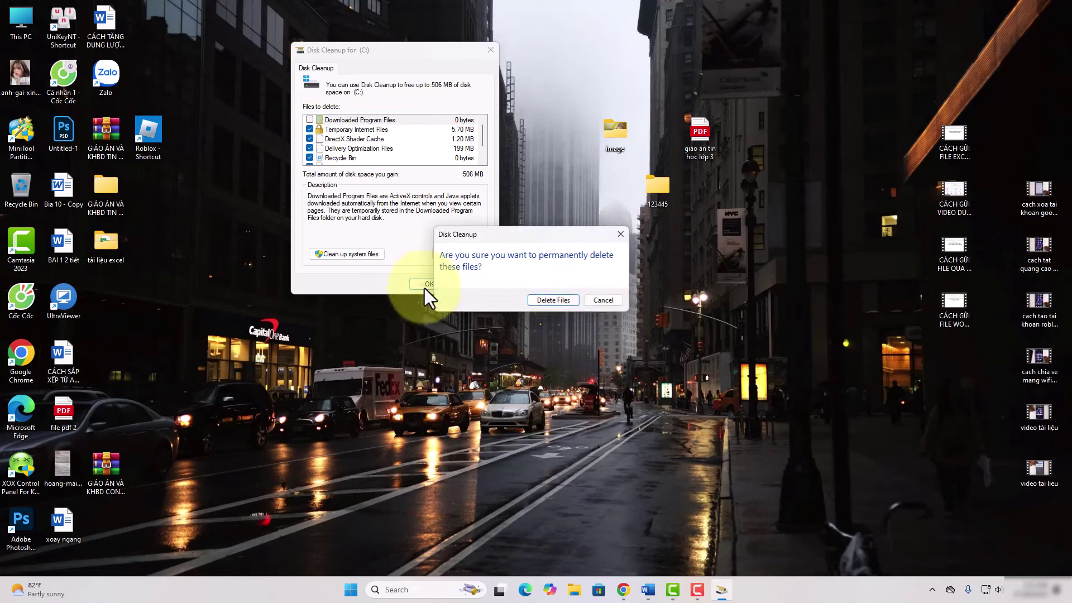
{"action": "left_click", "coordinate": [562, 305]}
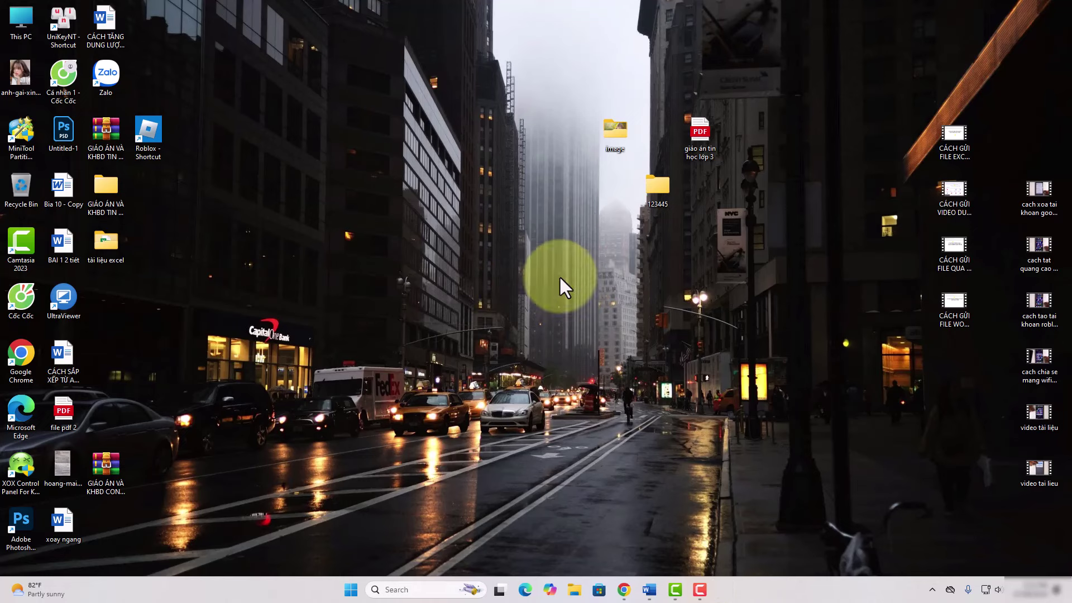
Search Windows for "disk", reopen Disk Cleanup and scan the C: drive again.
{"action": "left_click", "coordinate": [419, 589]}
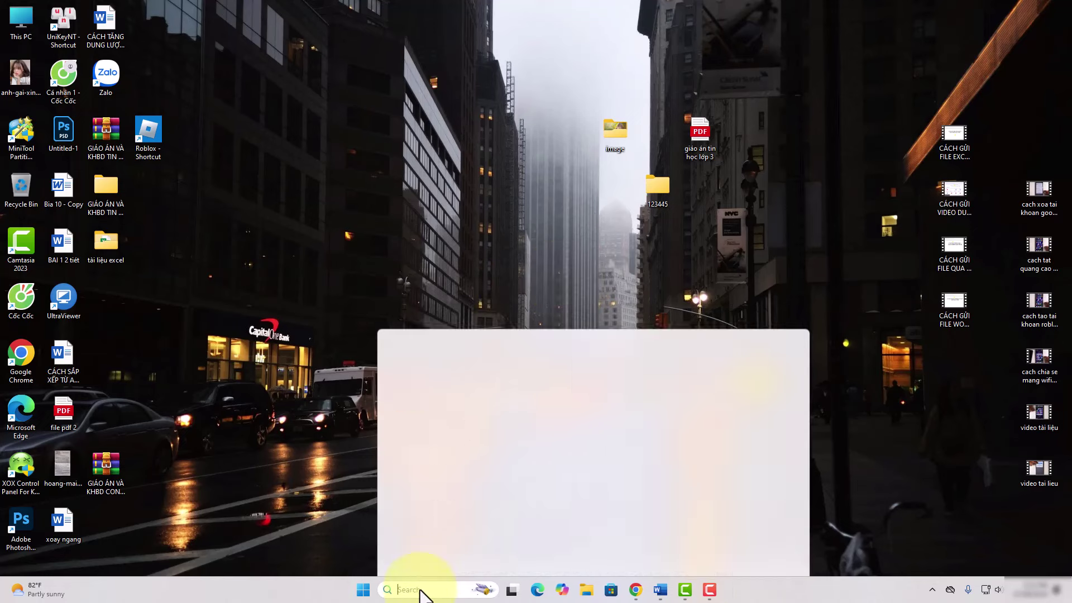
{"action": "type", "text": "D"}
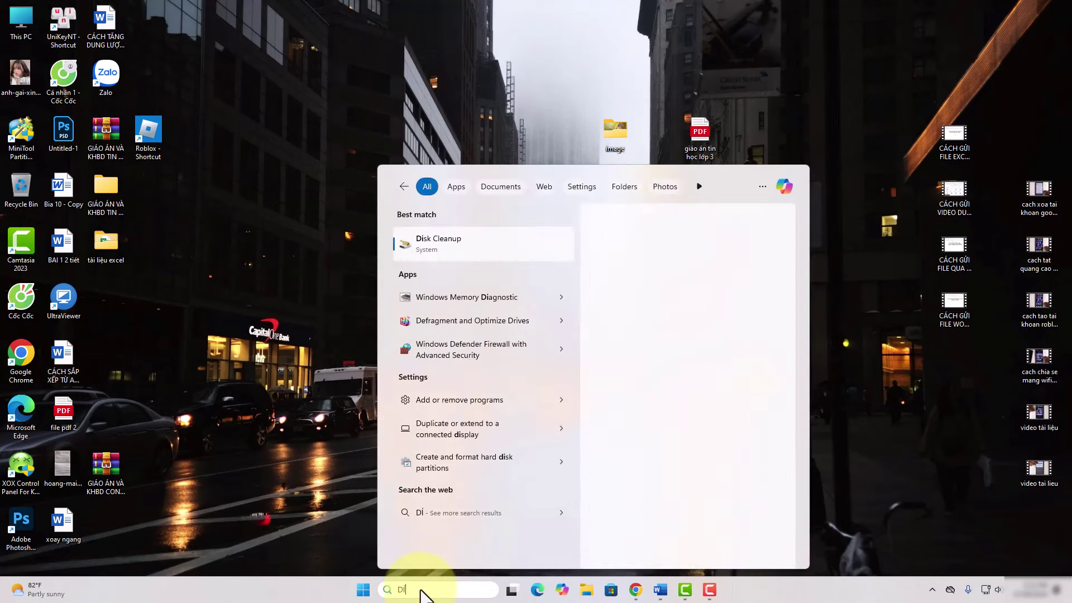
{"action": "type", "text": "í"}
{"action": "key", "text": "BackSpace"}
{"action": "key", "text": "BackSpace"}
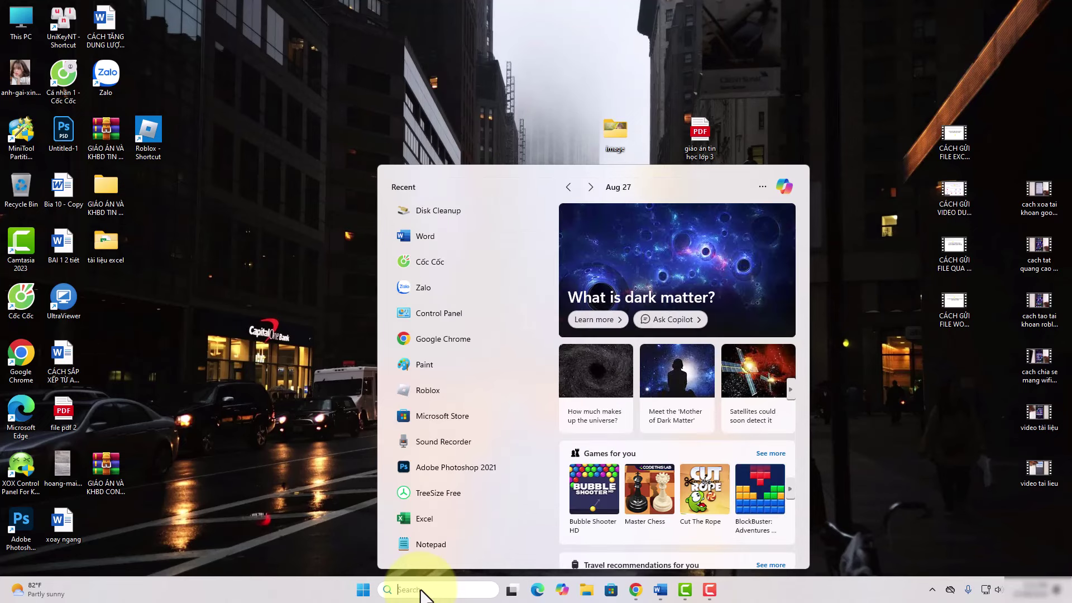
{"action": "type", "text": "disk"}
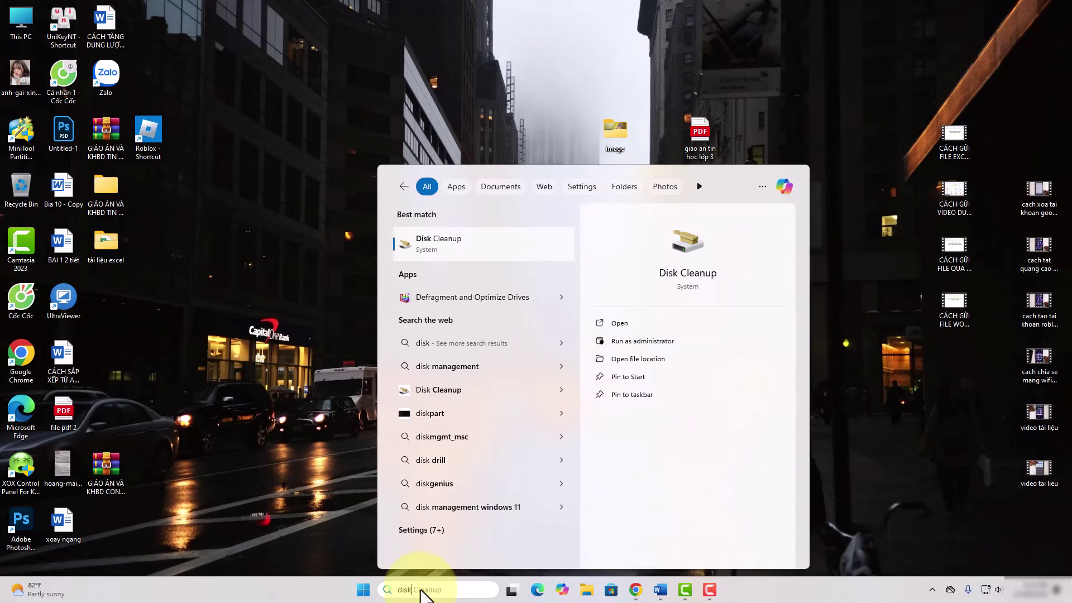
{"action": "left_click", "coordinate": [446, 242]}
{"action": "left_click", "coordinate": [507, 314]}
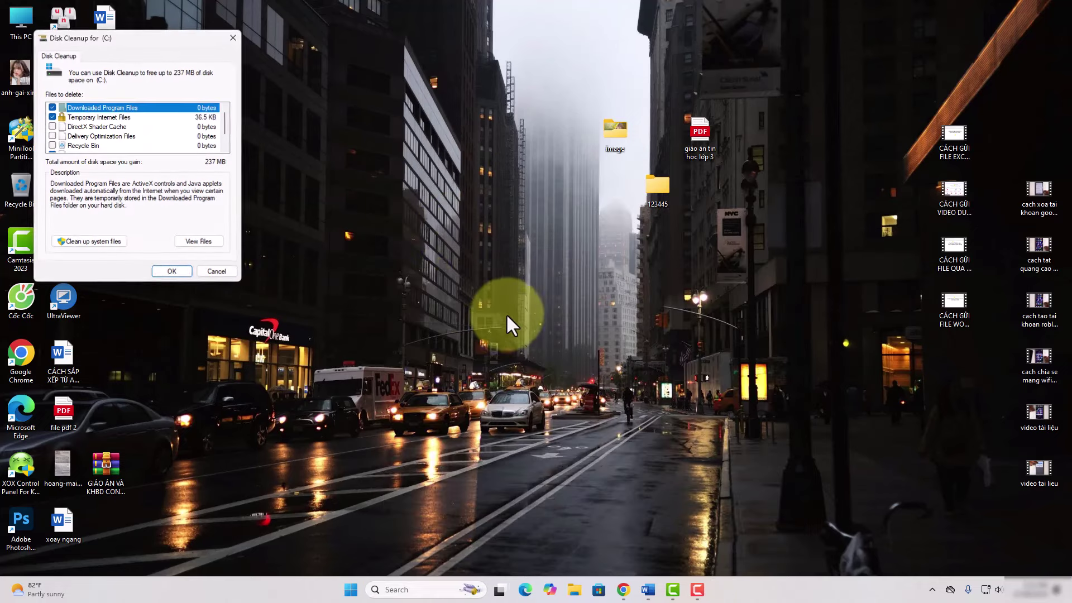
Rescan the C: drive in Disk Cleanup with system files included, and close the cleanup window.
{"action": "left_click", "coordinate": [88, 242]}
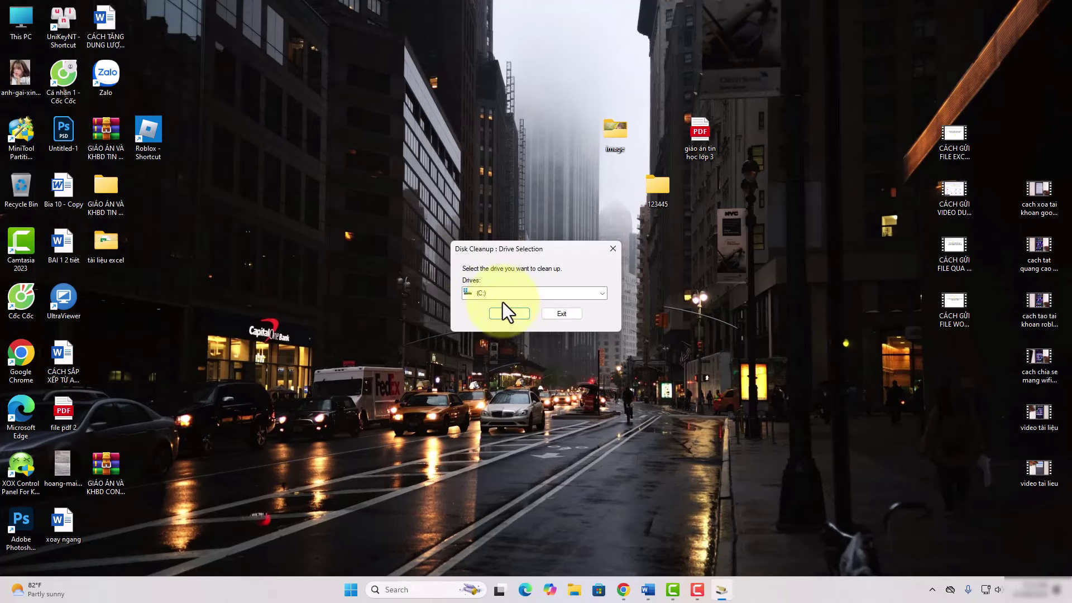
{"action": "left_click", "coordinate": [506, 314]}
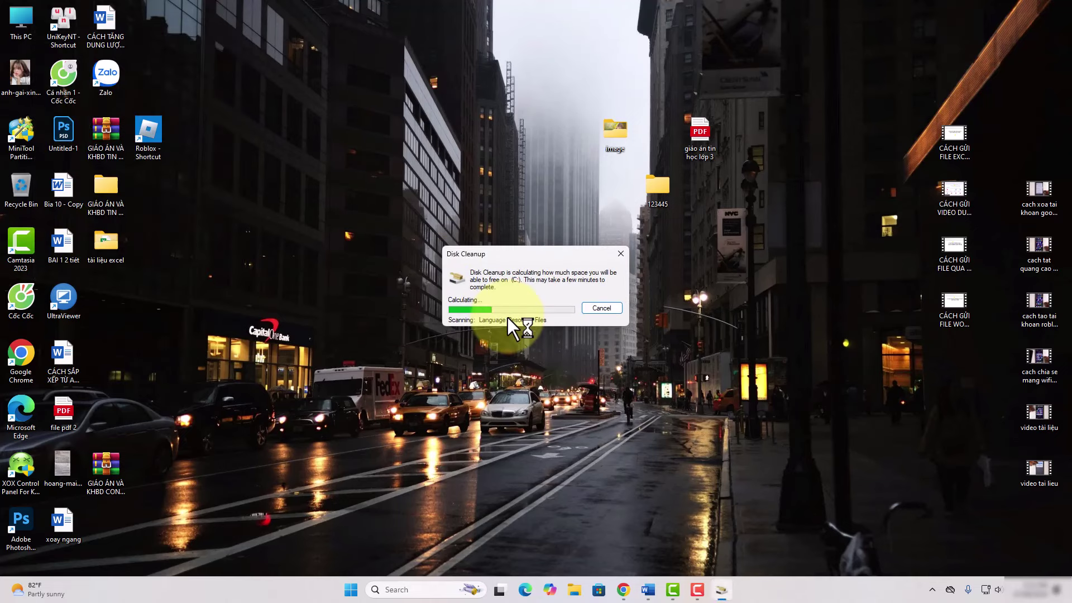
{"action": "left_click", "coordinate": [246, 53]}
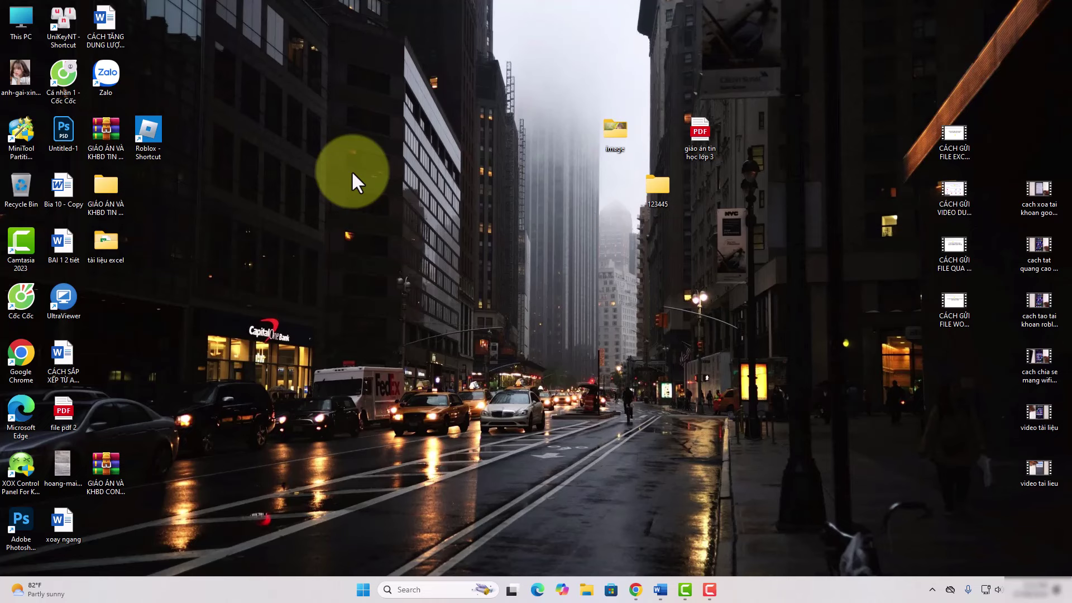
Open the temporary files folder by running %temp% from the Run dialog.
{"action": "key", "text": "super+r"}
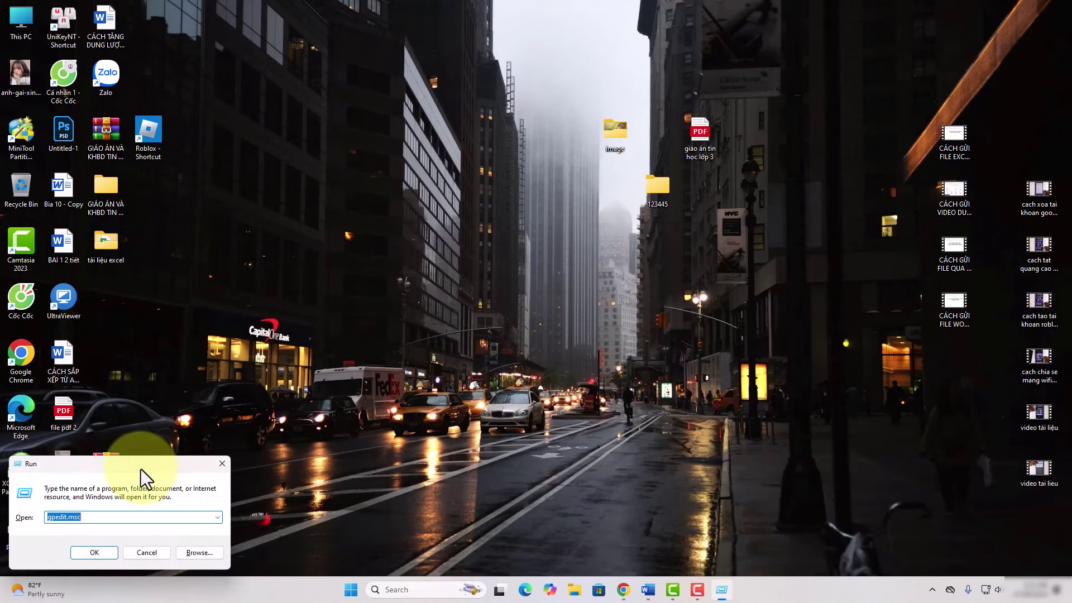
{"action": "left_click_drag", "start_coordinate": [149, 466], "coordinate": [426, 135]}
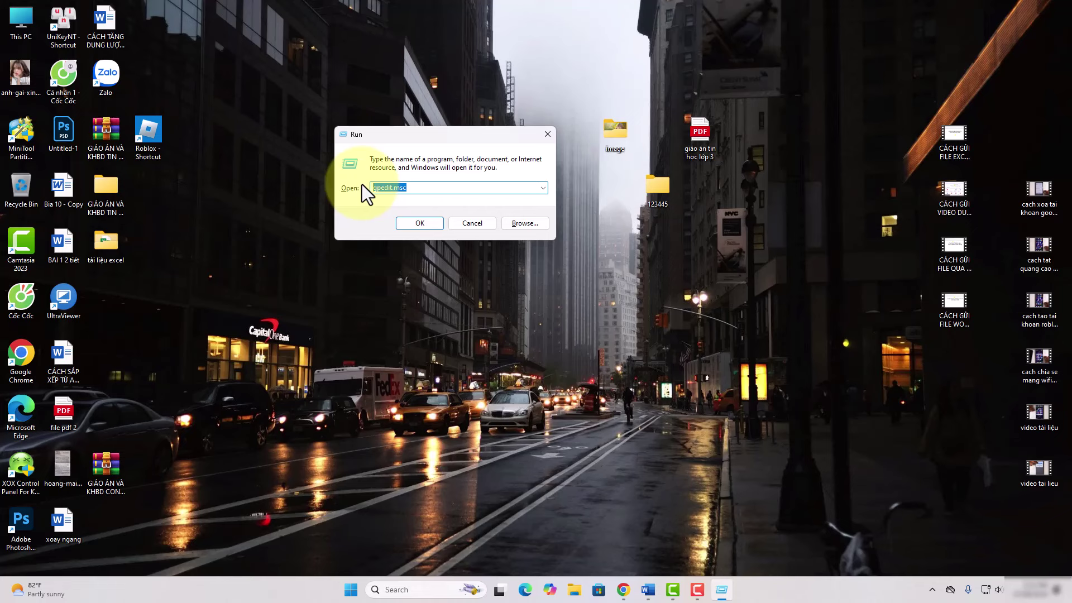
{"action": "type", "text": "%"}
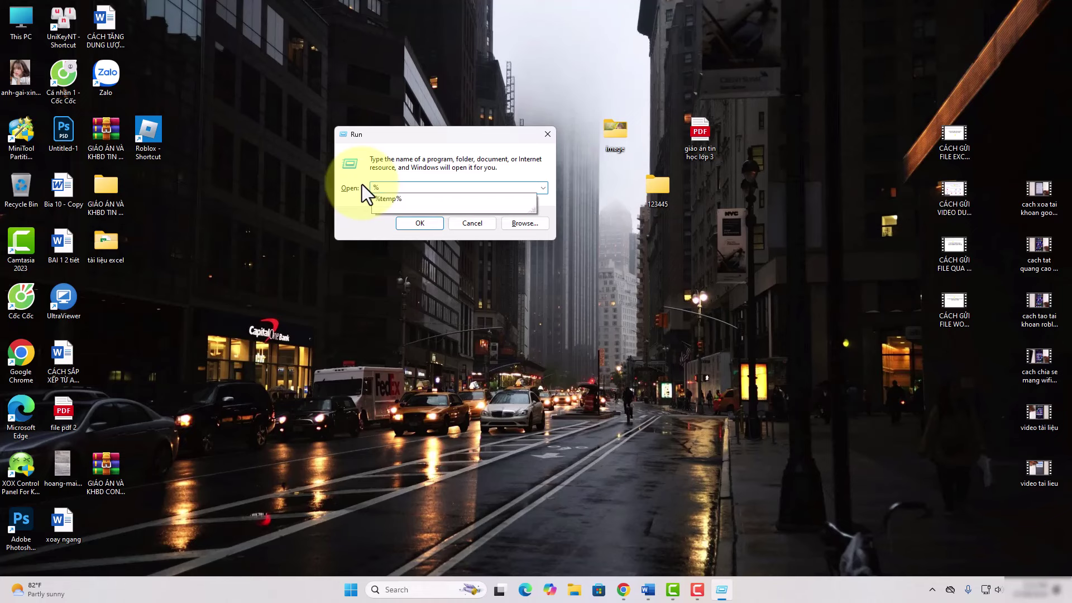
{"action": "left_click", "coordinate": [403, 198]}
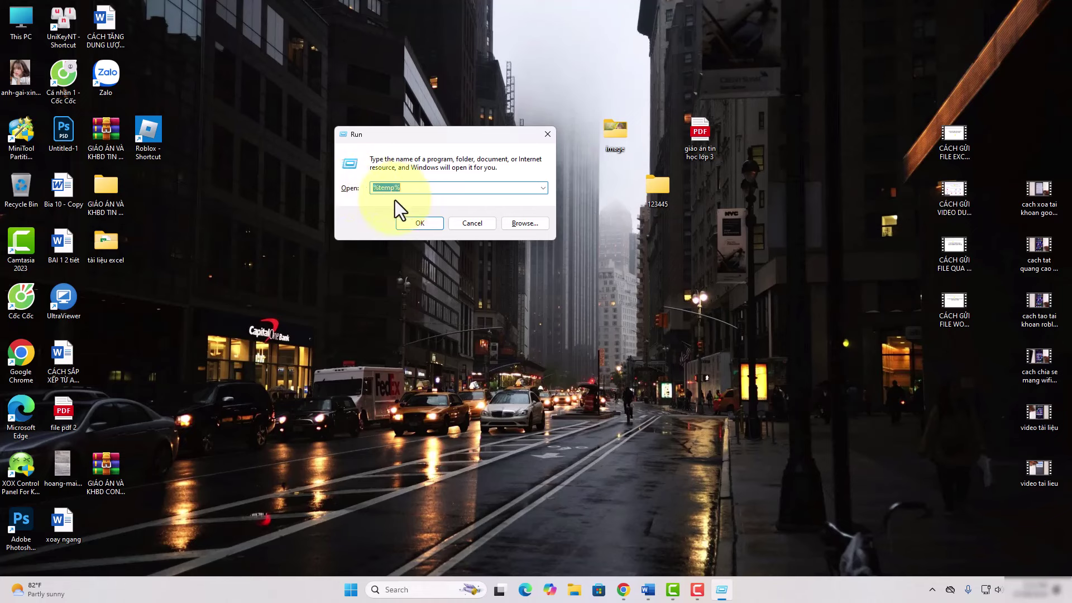
{"action": "left_click", "coordinate": [368, 273]}
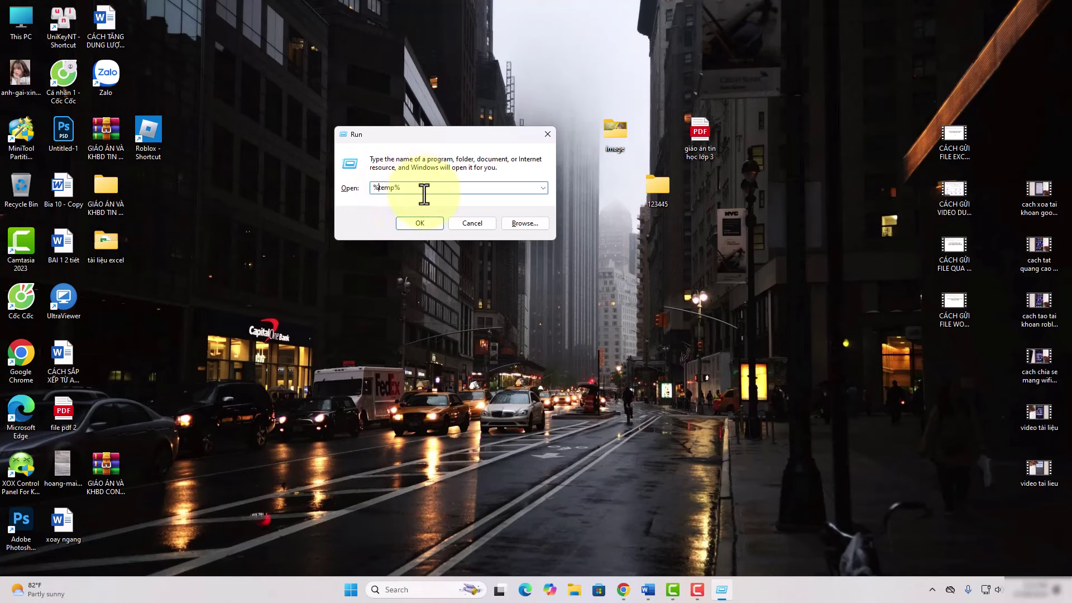
{"action": "left_click", "coordinate": [419, 223]}
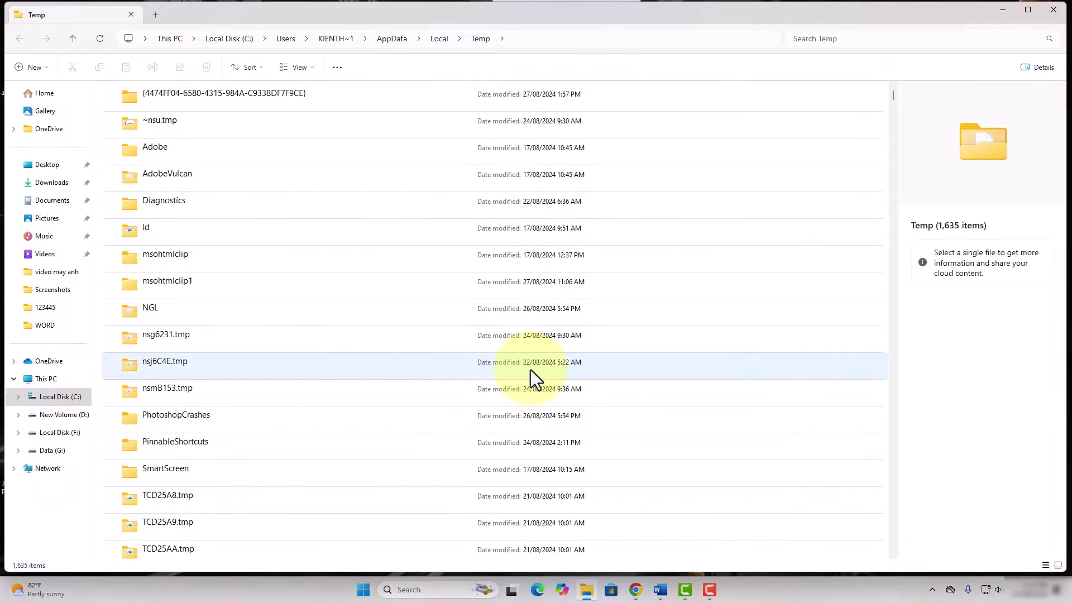
Delete everything in the Temp folder, skipping all items that are in use, and close the folder window.
{"action": "scroll", "coordinate": [469, 249], "scroll_direction": "down", "scroll_amount": 10}
{"action": "scroll", "coordinate": [464, 257], "scroll_direction": "down", "scroll_amount": 15}
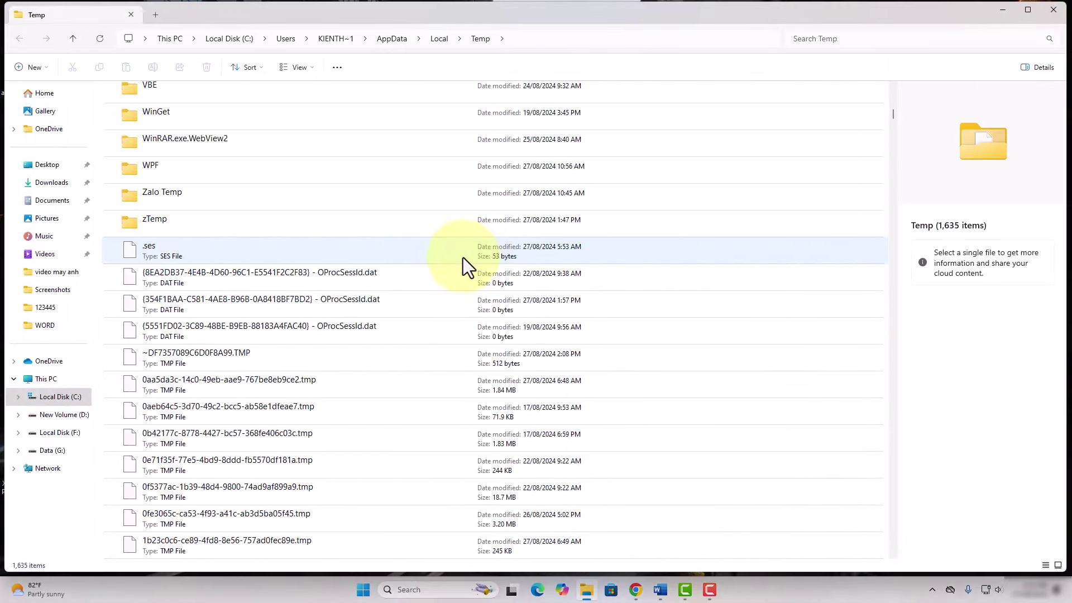
{"action": "scroll", "coordinate": [461, 260], "scroll_direction": "up", "scroll_amount": 8}
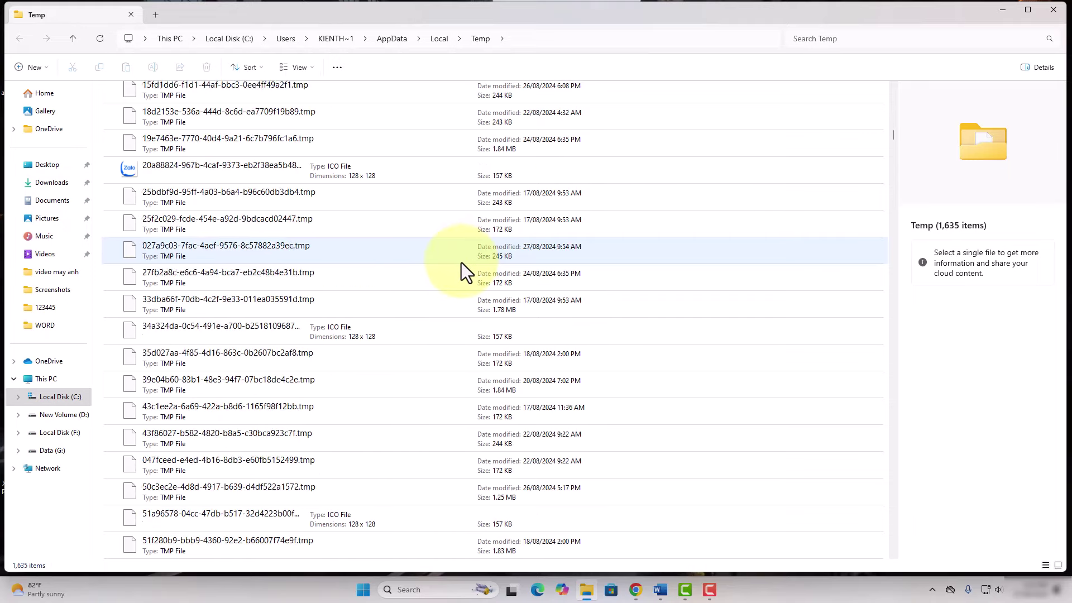
{"action": "scroll", "coordinate": [467, 252], "scroll_direction": "up", "scroll_amount": 20}
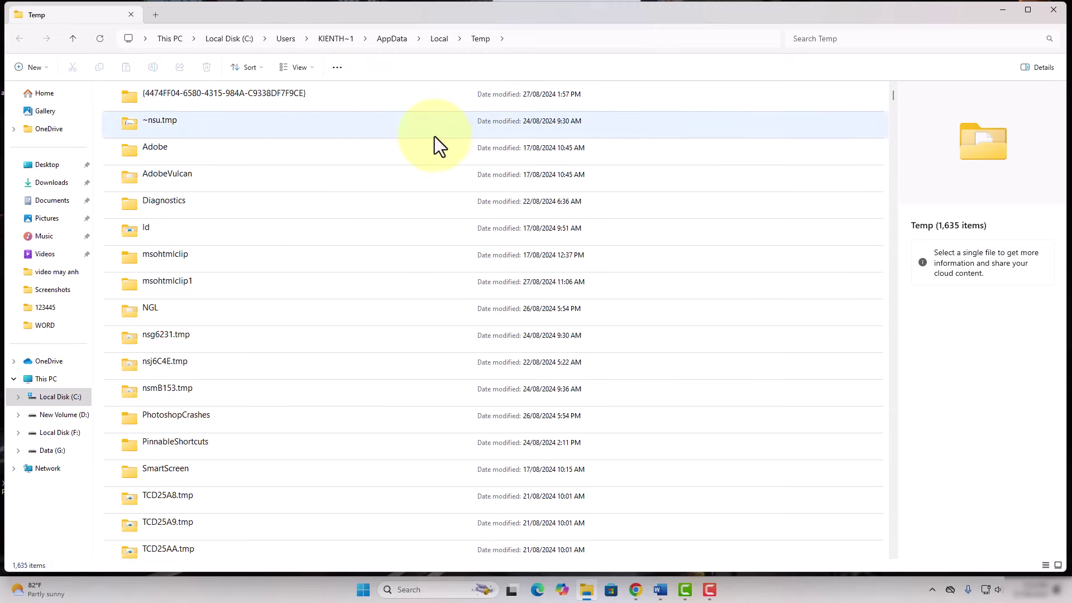
{"action": "key", "text": "ctrl+a"}
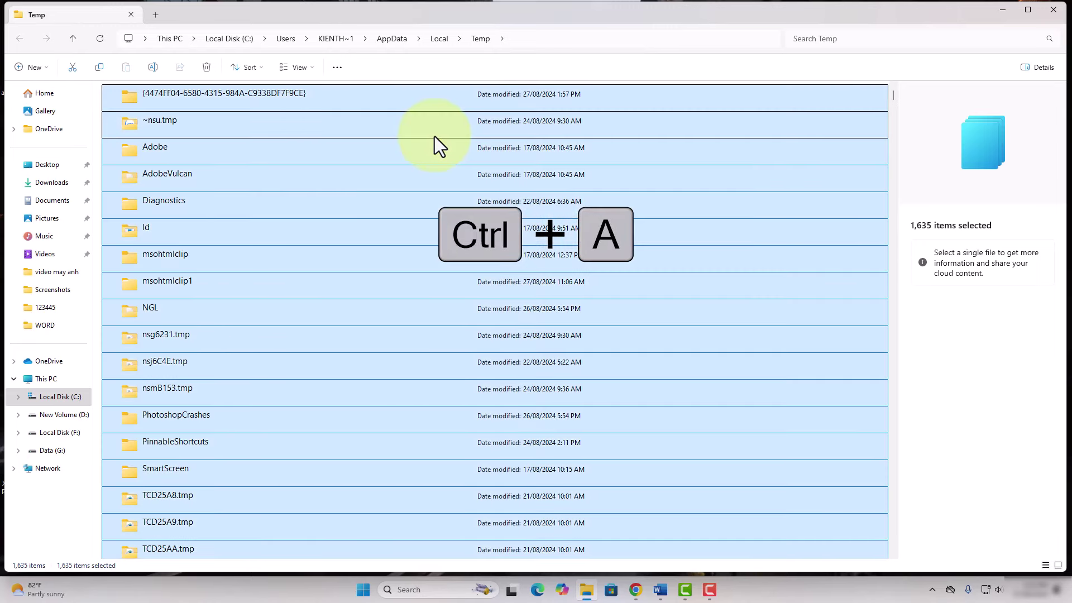
{"action": "key", "text": "Delete"}
{"action": "left_click", "coordinate": [578, 303]}
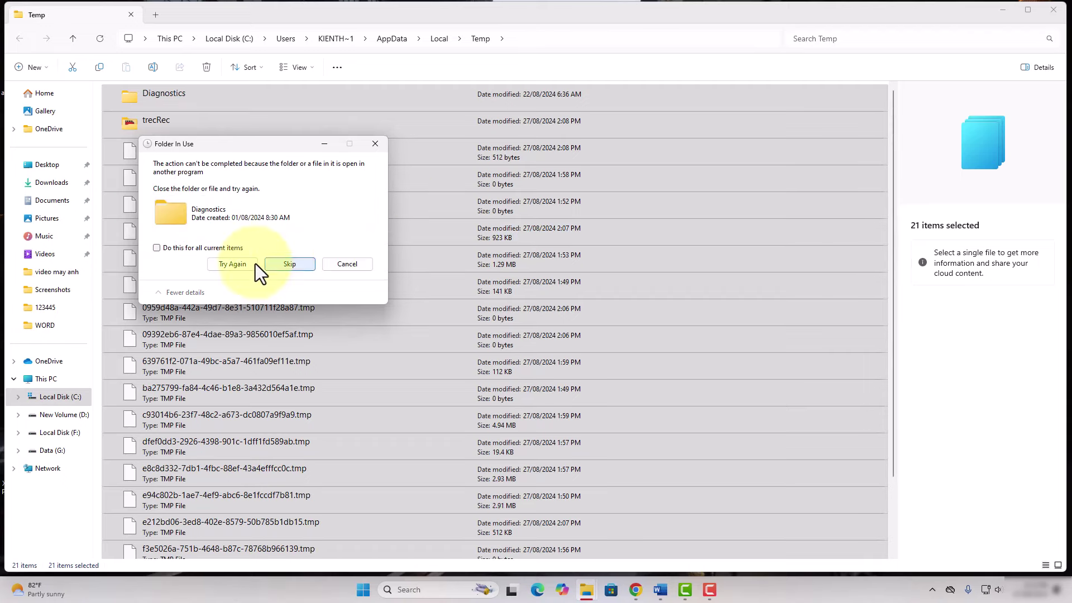
{"action": "left_click", "coordinate": [157, 248]}
{"action": "left_click", "coordinate": [292, 263]}
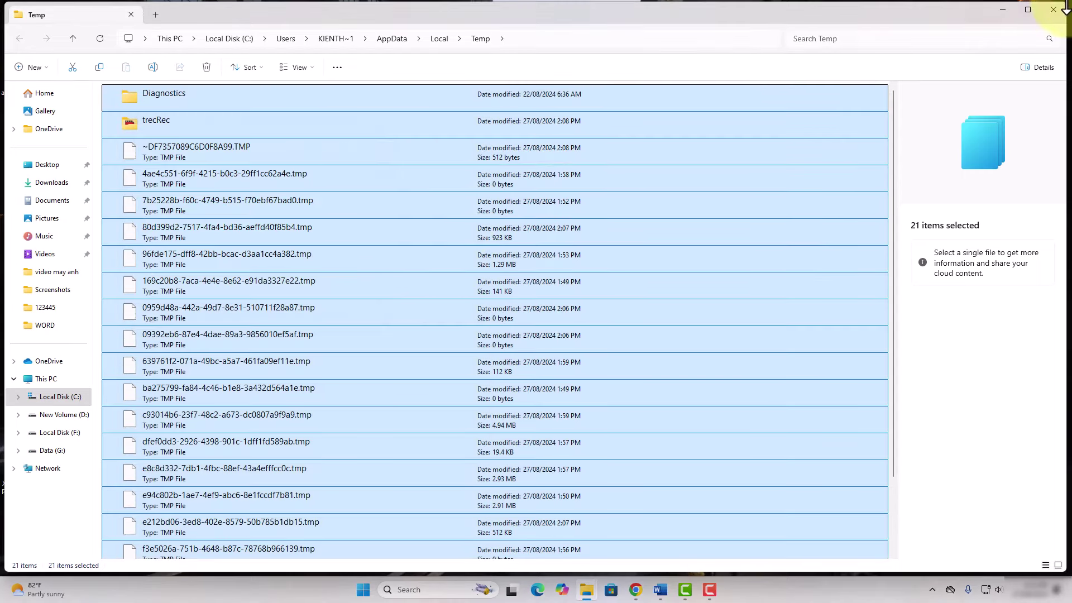
{"action": "scroll", "coordinate": [392, 277], "scroll_direction": "down", "scroll_amount": 3}
{"action": "scroll", "coordinate": [394, 277], "scroll_direction": "up", "scroll_amount": 3}
{"action": "scroll", "coordinate": [363, 246], "scroll_direction": "down", "scroll_amount": 3}
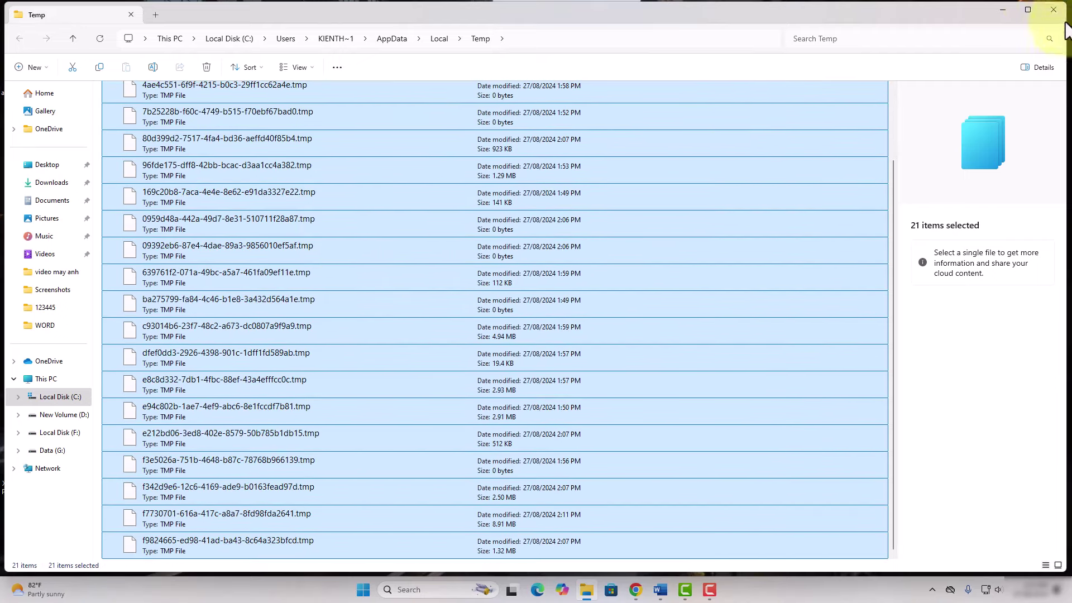
{"action": "left_click", "coordinate": [1042, 8]}
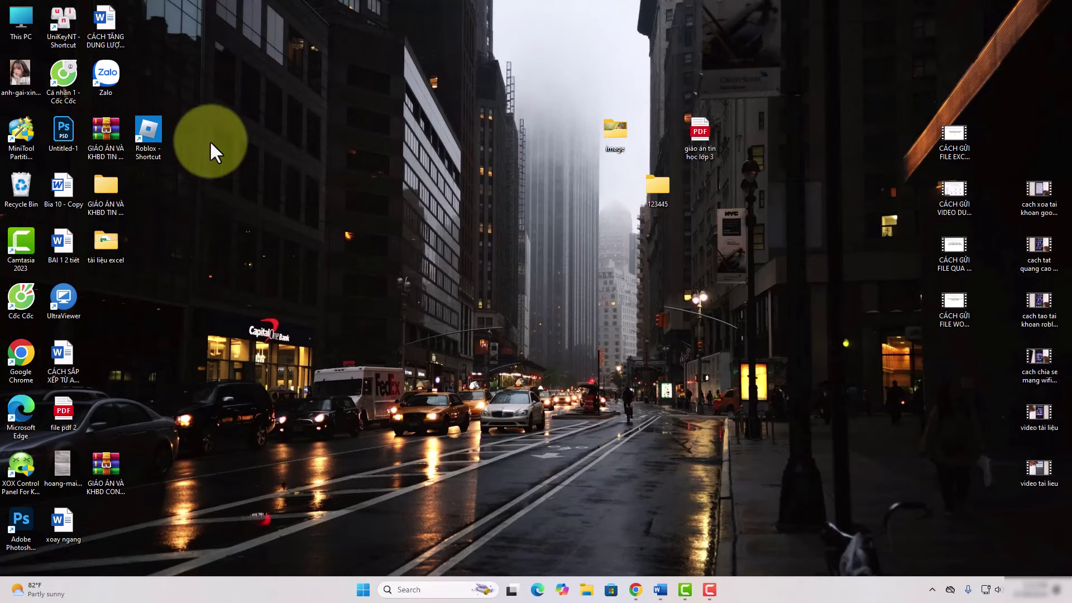
Empty the Recycle Bin, permanently deleting all its items.
{"action": "right_click", "coordinate": [17, 182]}
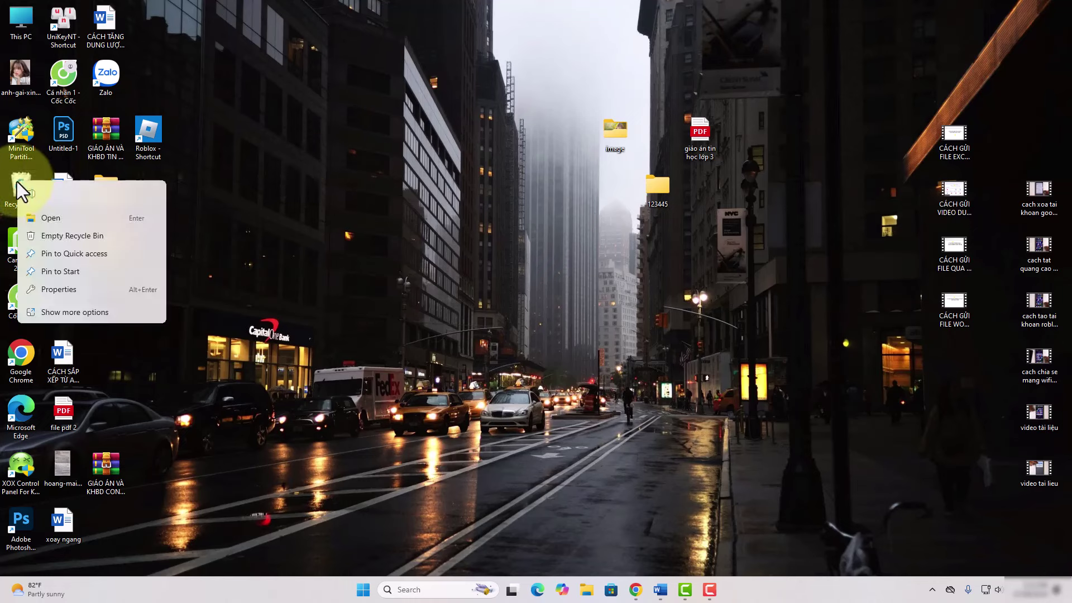
{"action": "left_click", "coordinate": [52, 236]}
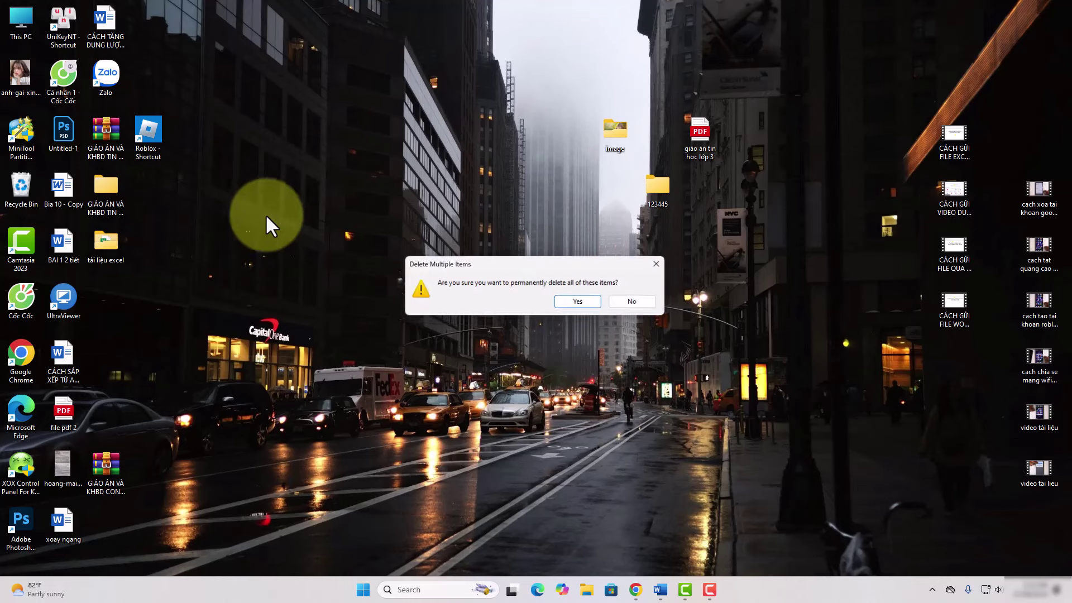
{"action": "left_click", "coordinate": [581, 302]}
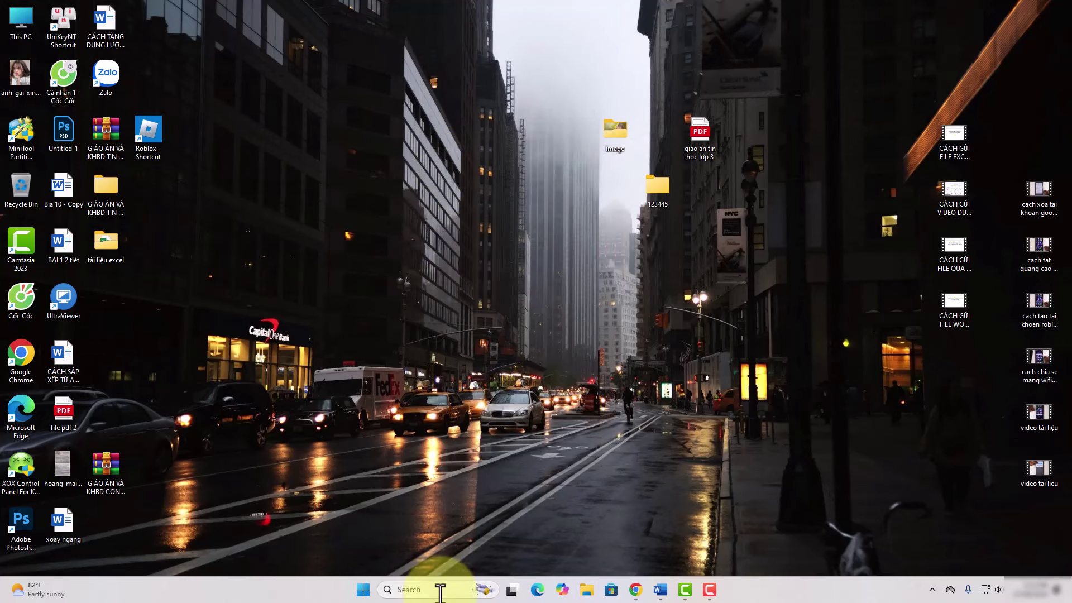
Open the Programs and Features list and uninstall TikTok and YouTube.
{"action": "left_click", "coordinate": [426, 590]}
{"action": "left_click", "coordinate": [135, 361]}
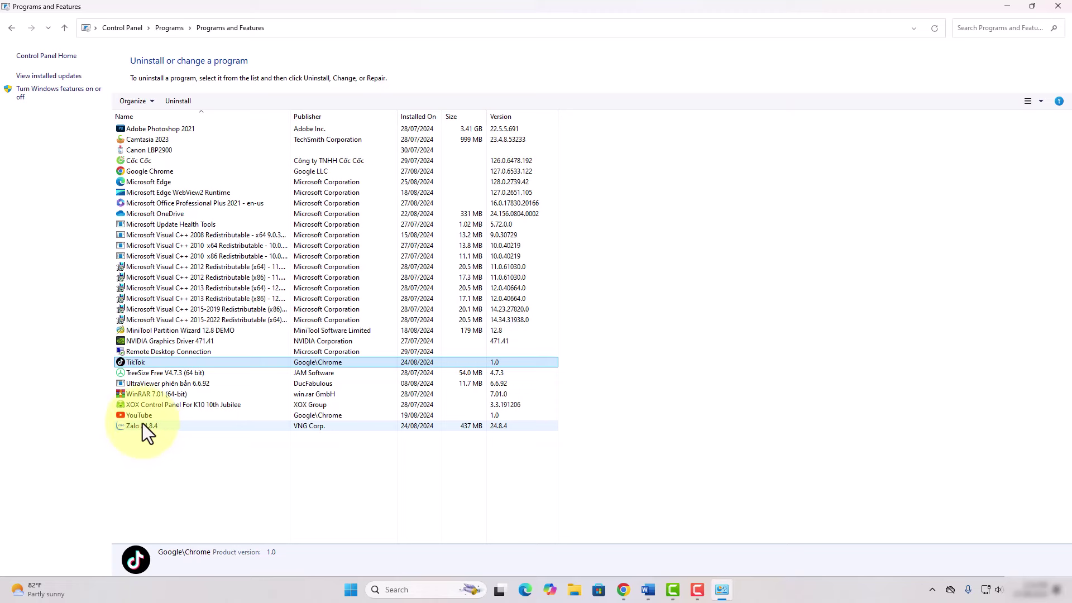
{"action": "right_click", "coordinate": [135, 415]}
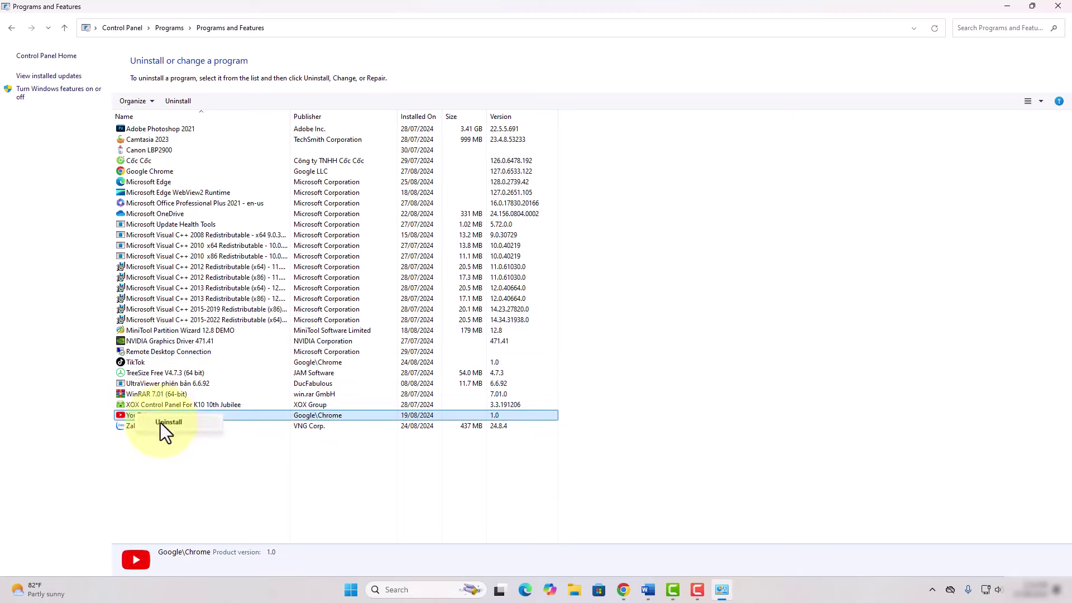
{"action": "left_click", "coordinate": [160, 424]}
{"action": "left_click", "coordinate": [594, 307]}
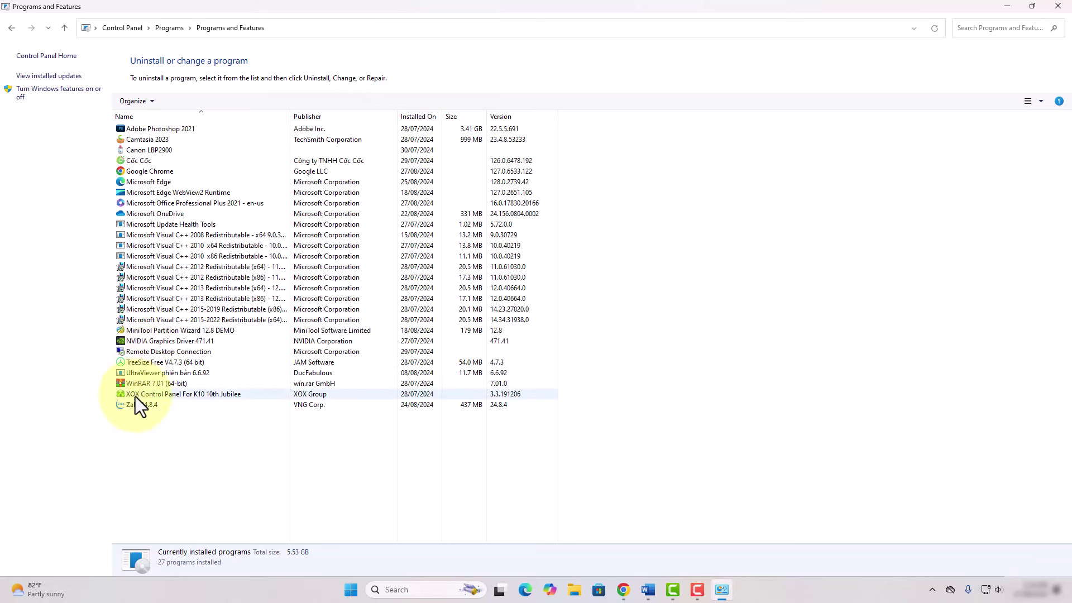
Completely uninstall MiniTool Partition Wizard 12.8 DEMO and close Programs and Features.
{"action": "right_click", "coordinate": [141, 330]}
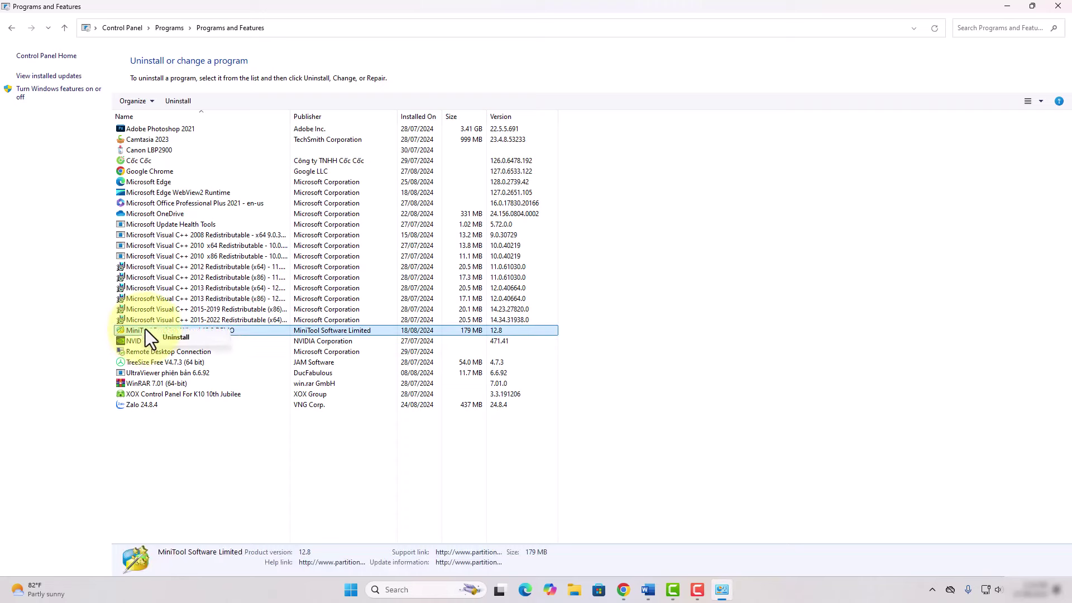
{"action": "left_click", "coordinate": [166, 338]}
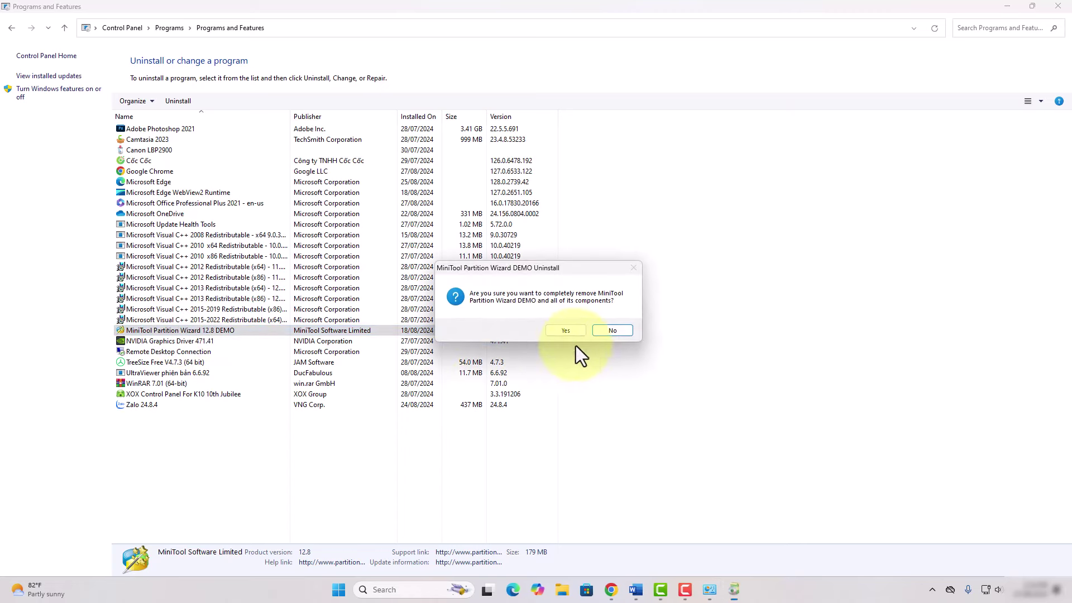
{"action": "left_click", "coordinate": [573, 331]}
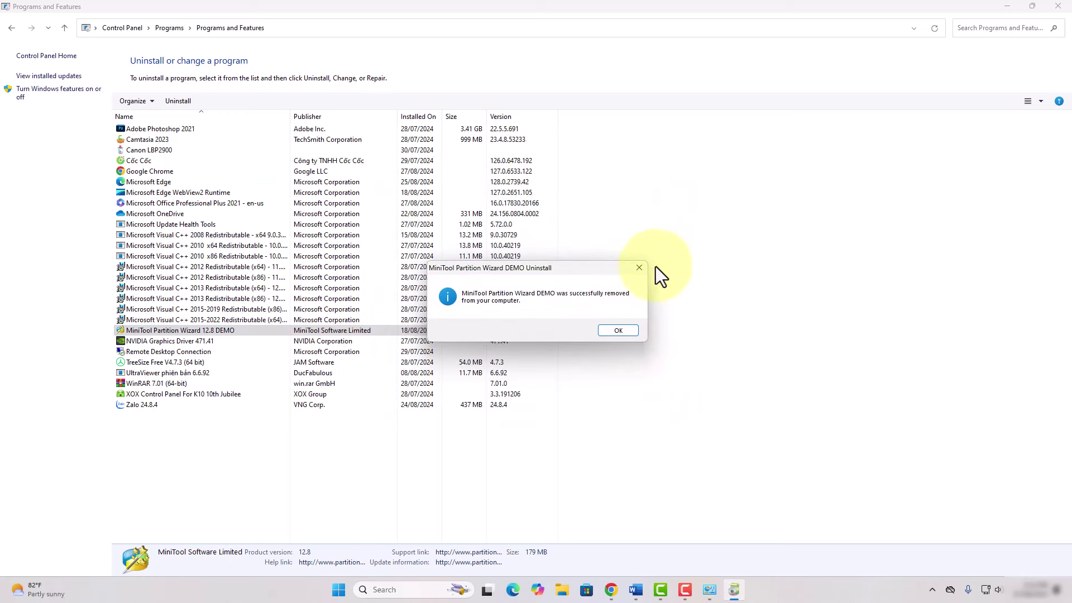
{"action": "left_click", "coordinate": [628, 332]}
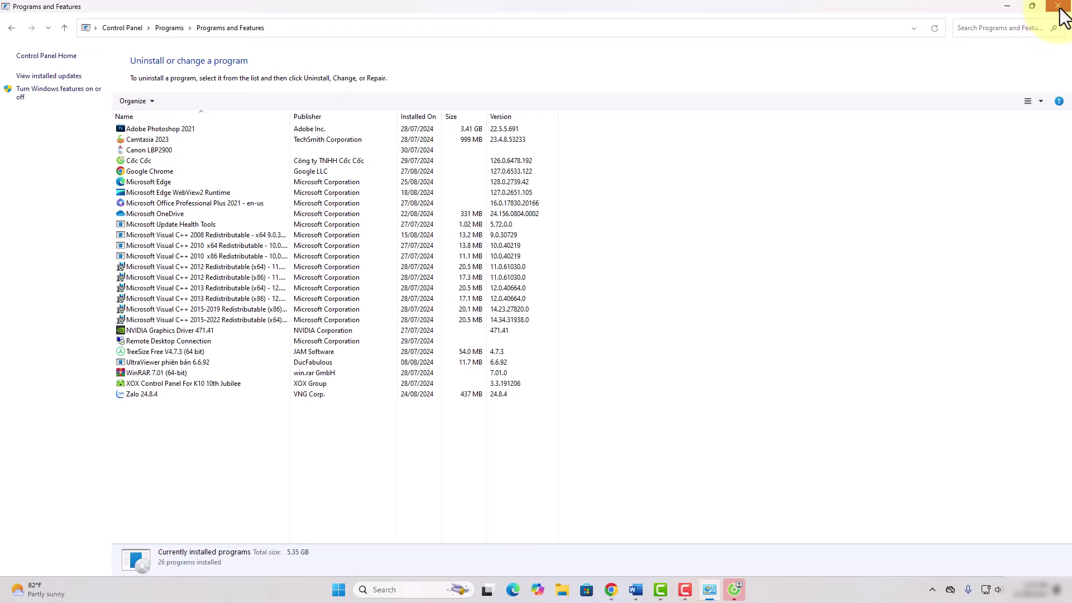
{"action": "left_click", "coordinate": [1058, 6]}
{"action": "left_click", "coordinate": [1061, 11]}
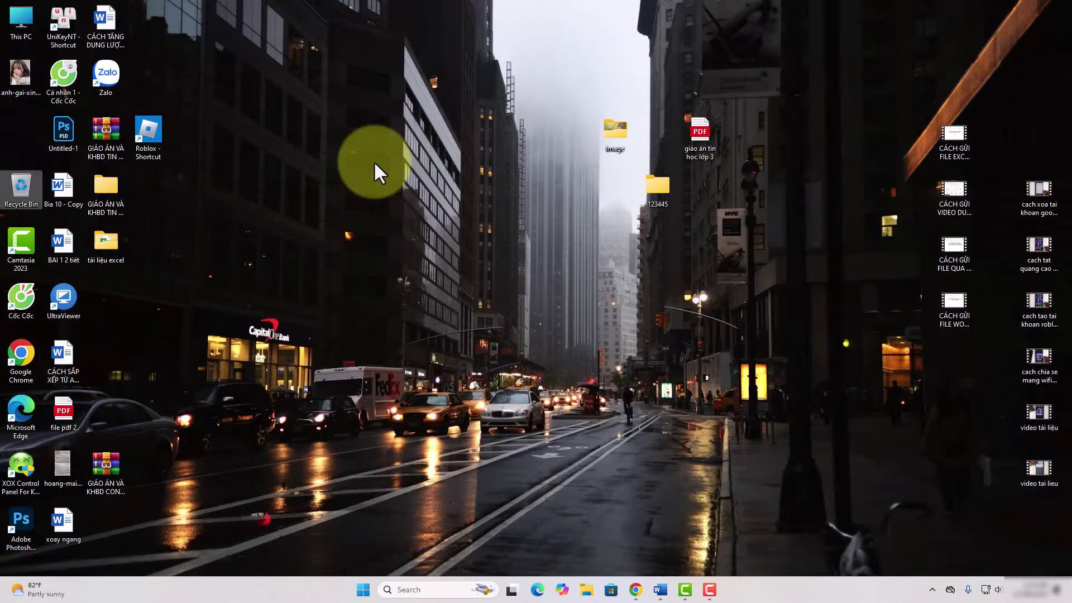
Check the free space on the C: drive in This PC, and switch to the open Word document.
{"action": "double_click", "coordinate": [28, 15]}
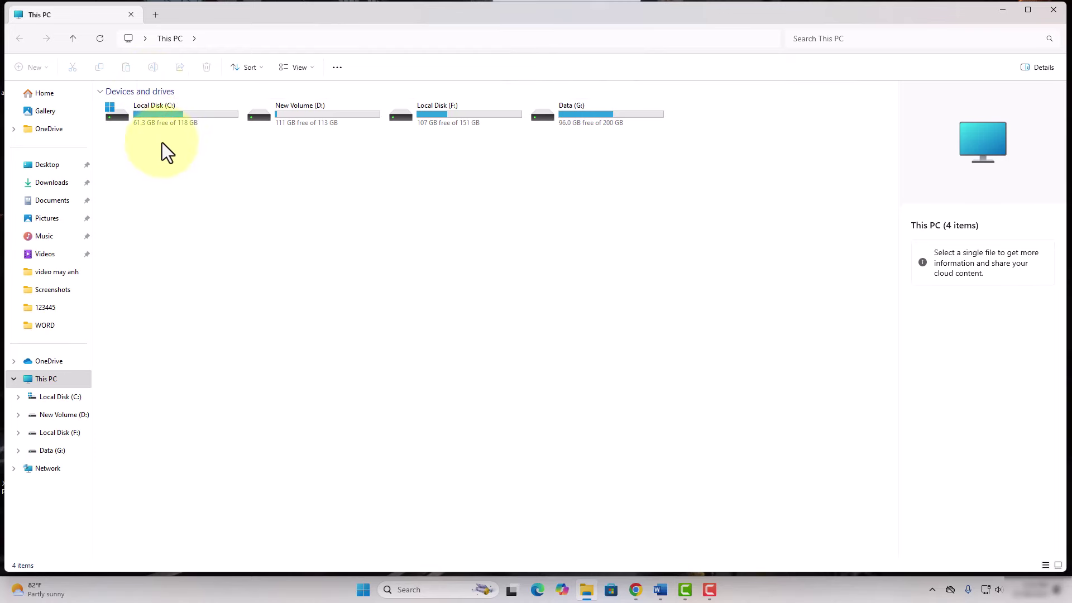
{"action": "left_click", "coordinate": [660, 588]}
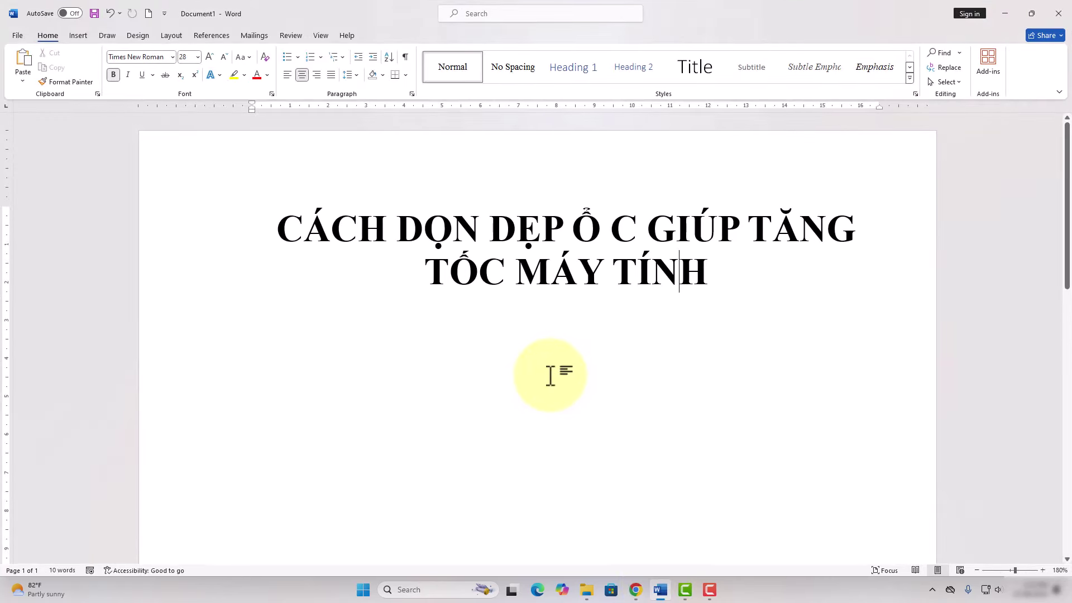